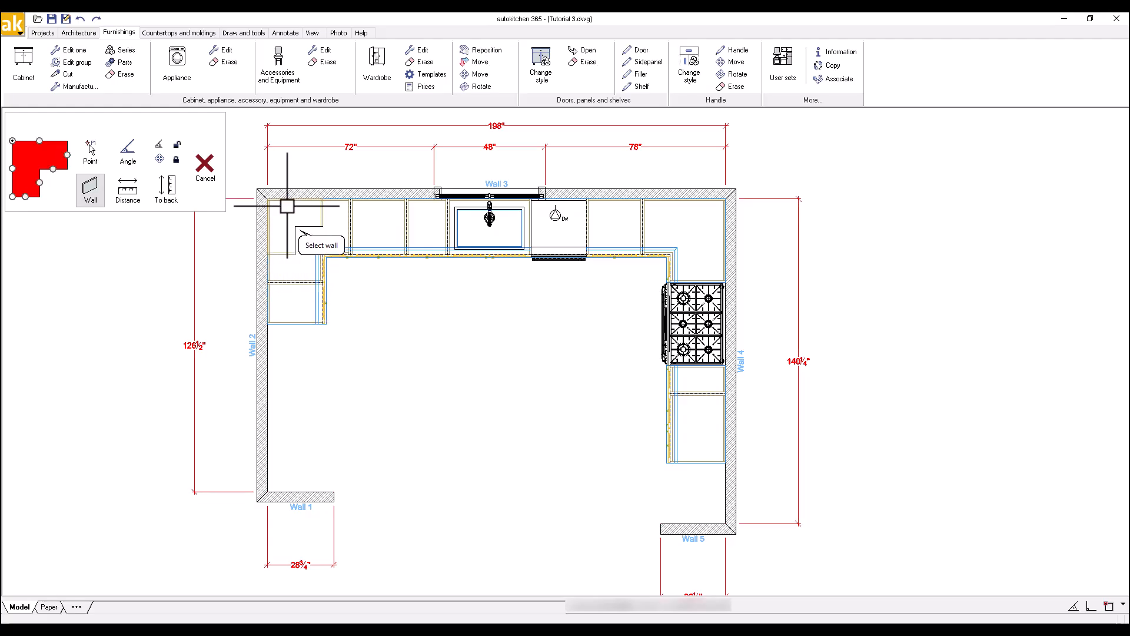
- Place the L-shape corner wall cabinet where walls 2 and 3 meet, and insert a 30-inch standard two-door wall cabinet beside it along Wall 2
click(287, 206)
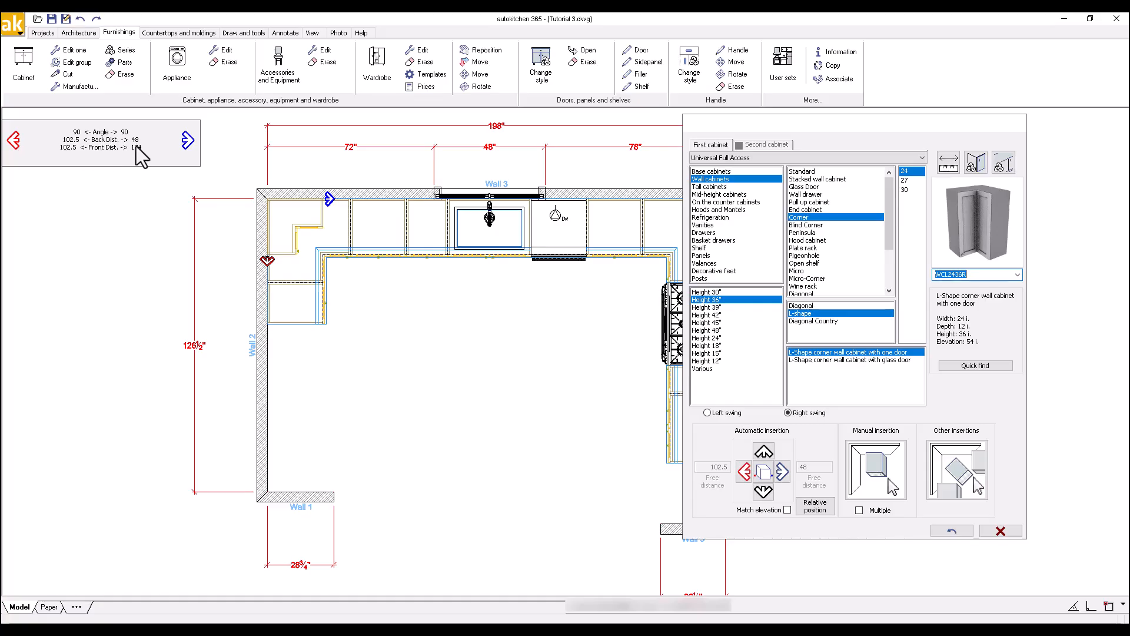
click(815, 171)
click(906, 237)
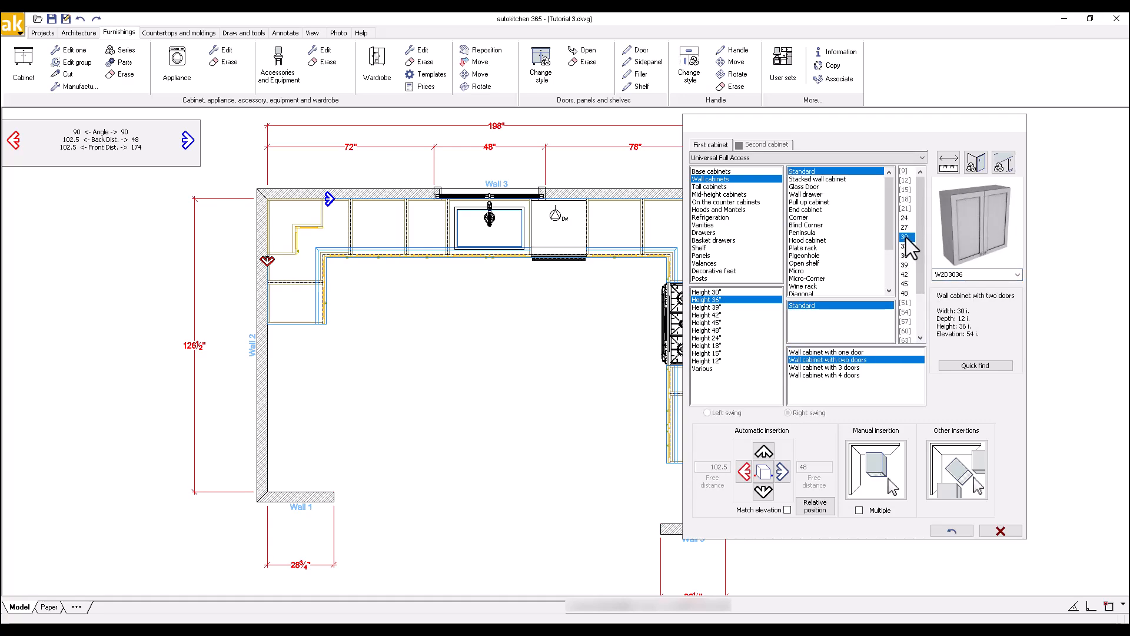
click(745, 472)
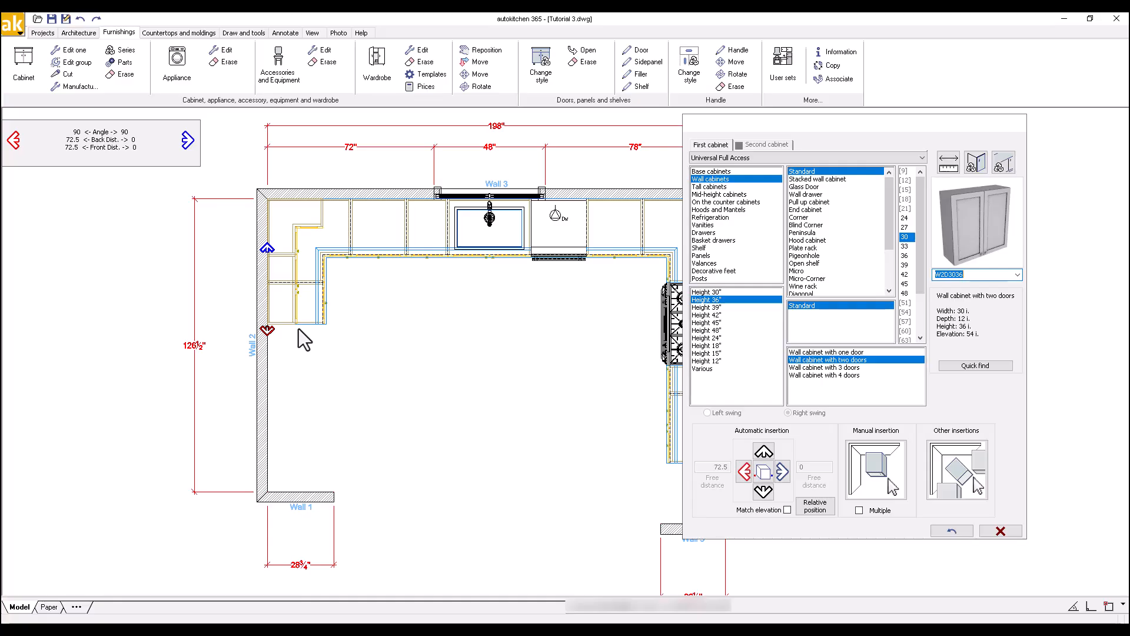
- Manually place a 45-inch standard two-door wall cabinet on Wall 3 against the corner cabinet and close the cabinet catalogue
click(905, 283)
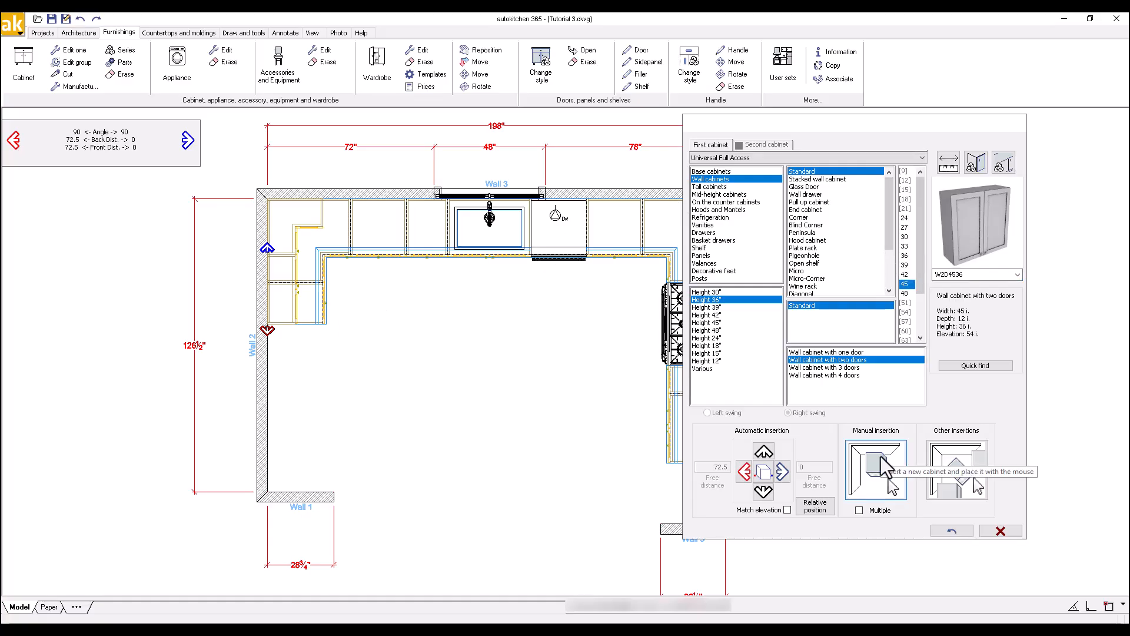
click(880, 468)
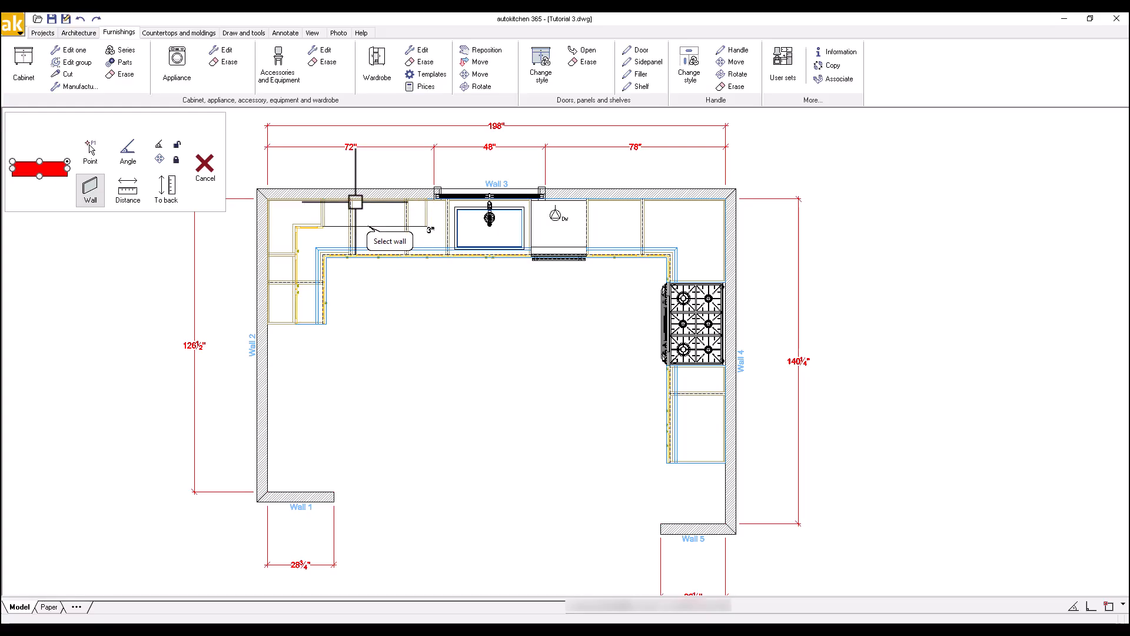
click(310, 197)
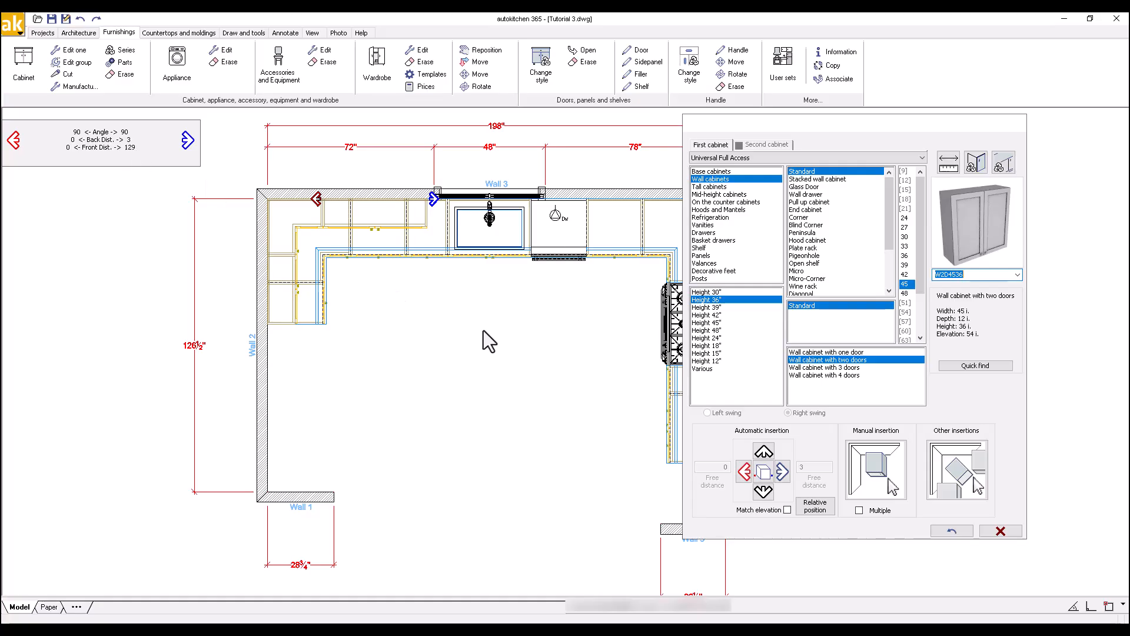
click(995, 532)
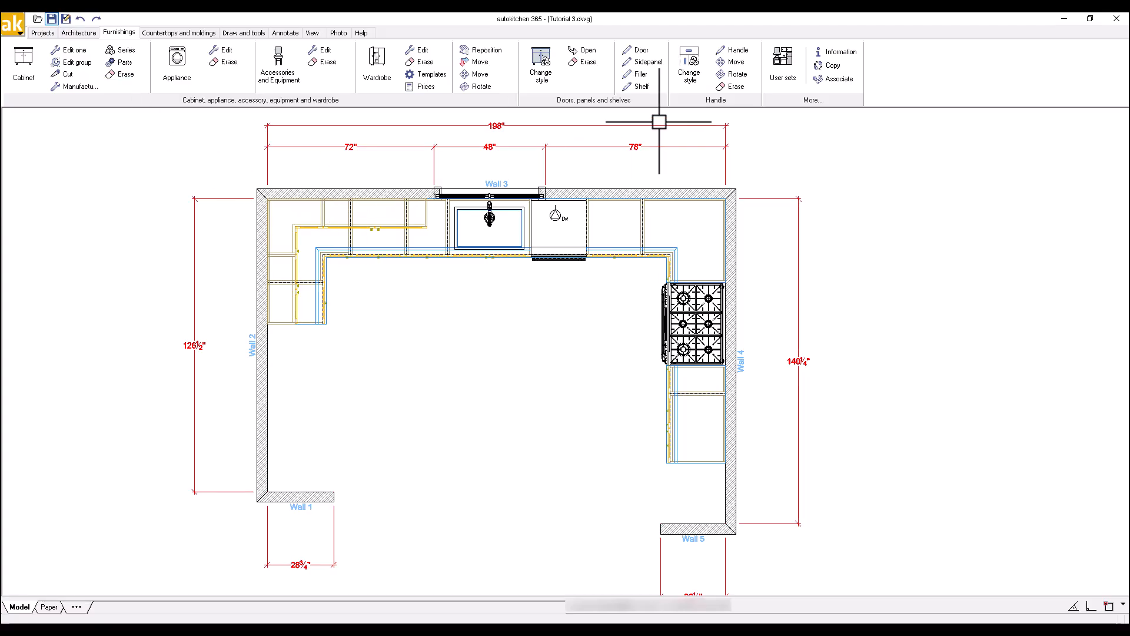
- Copy the 45-inch wall cabinet to the other side of the window on Wall 3, at a distance of 3 inches
click(846, 67)
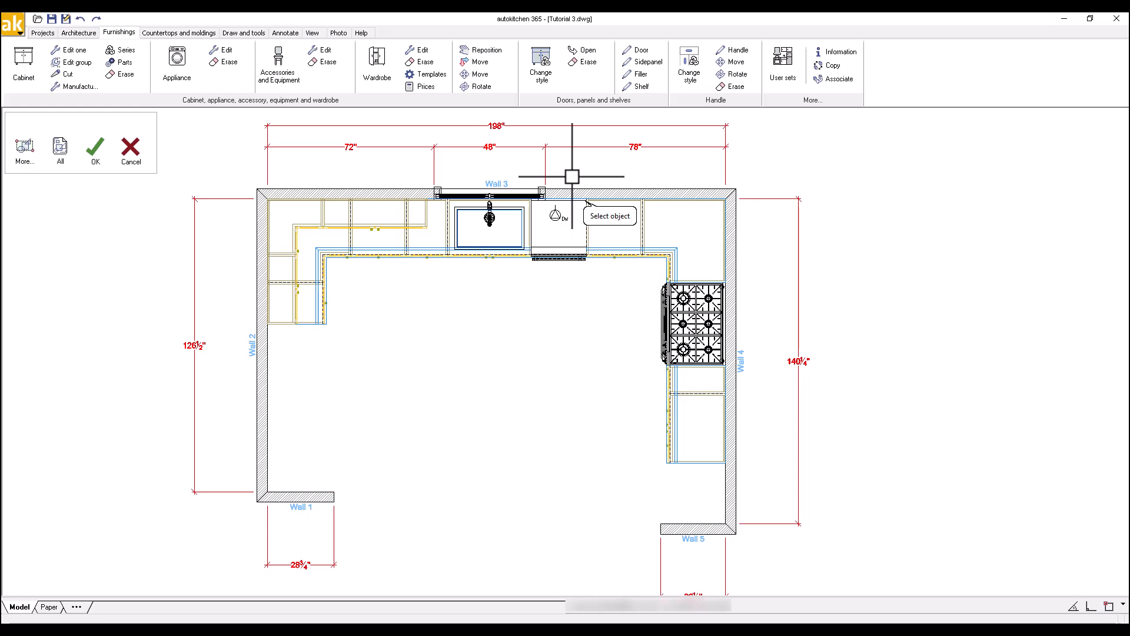
click(382, 219)
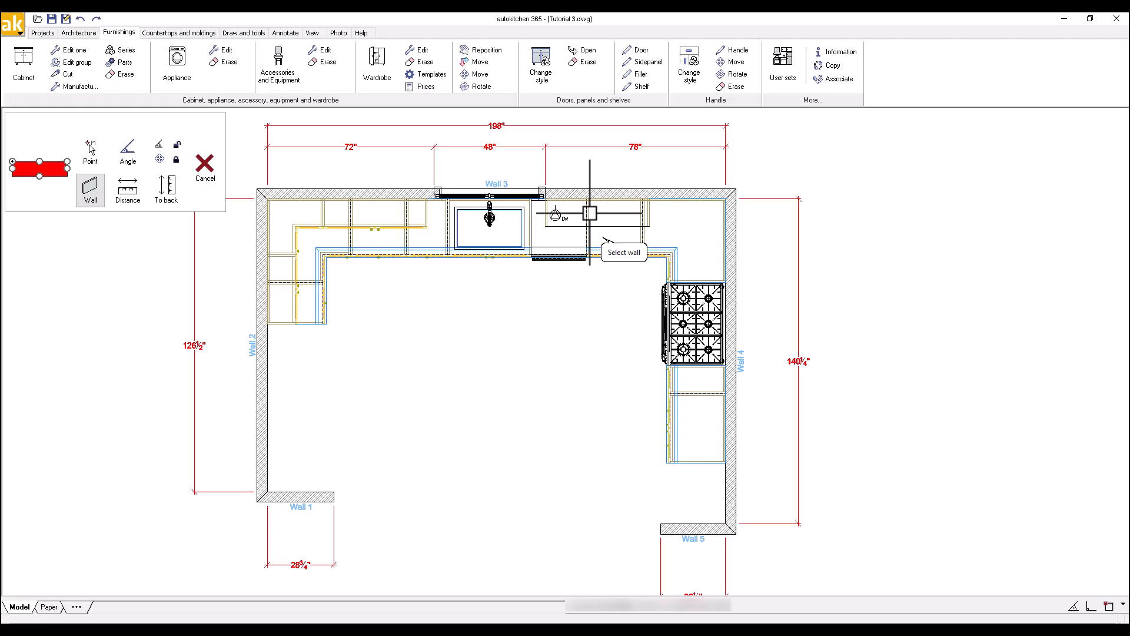
text(3)
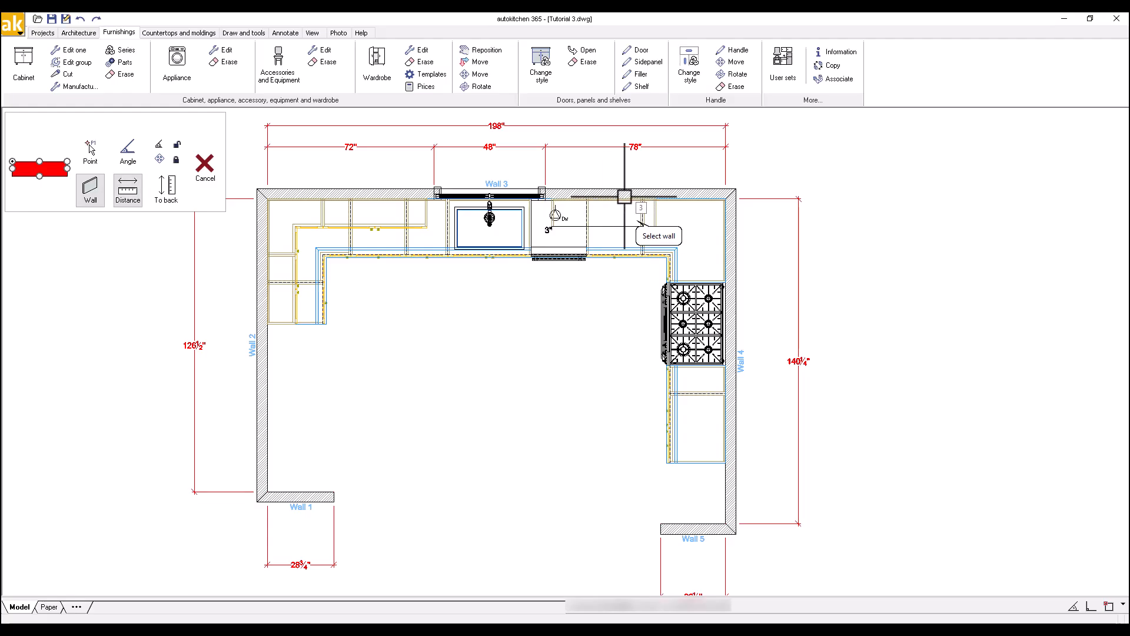
click(624, 202)
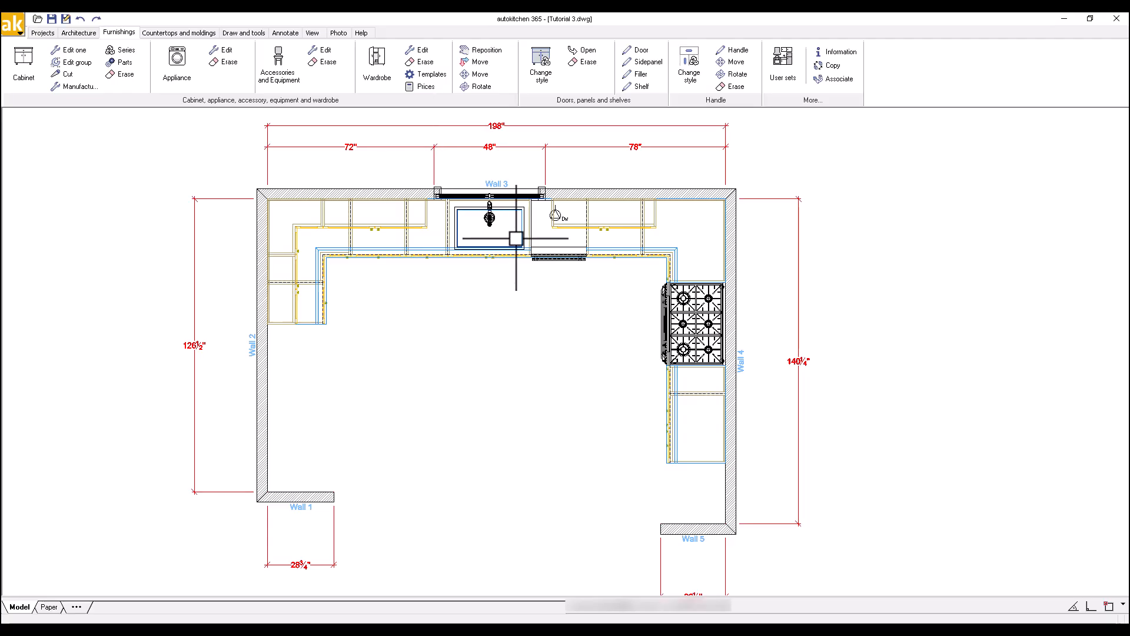
- Set the copied 45-inch wall cabinet above the dishwasher as the reference object for automatic insertion
click(27, 60)
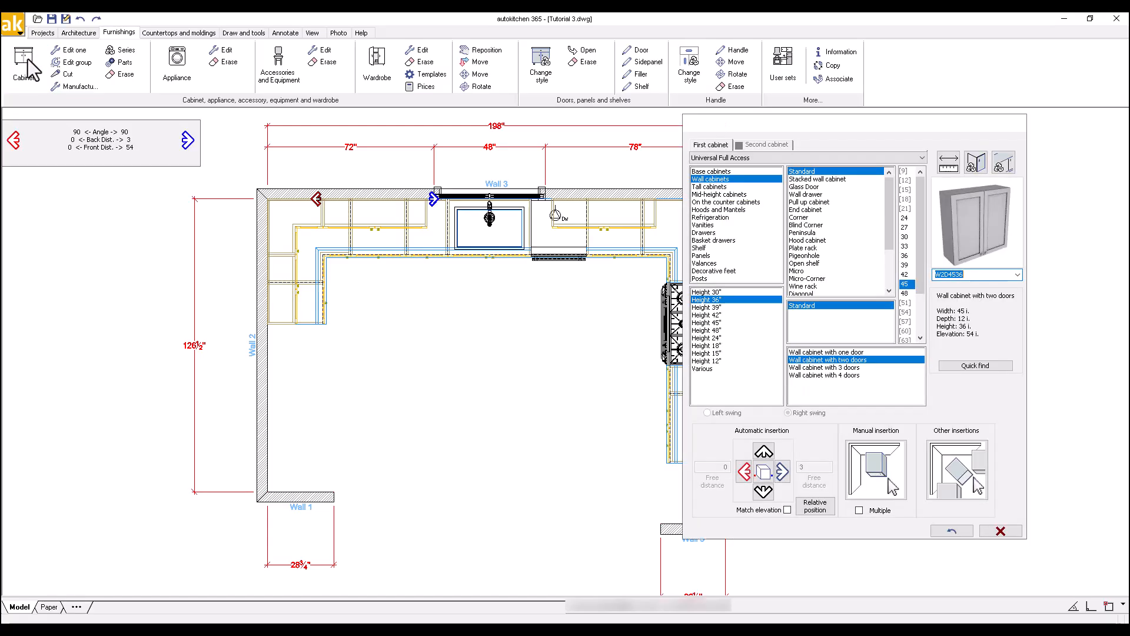
click(762, 468)
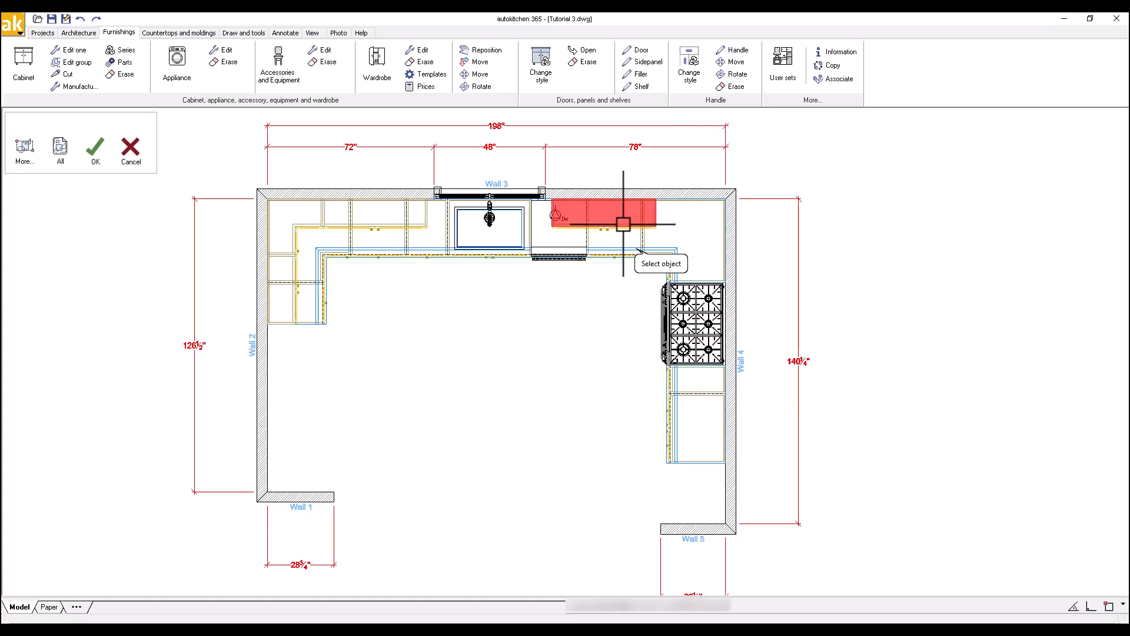
click(624, 224)
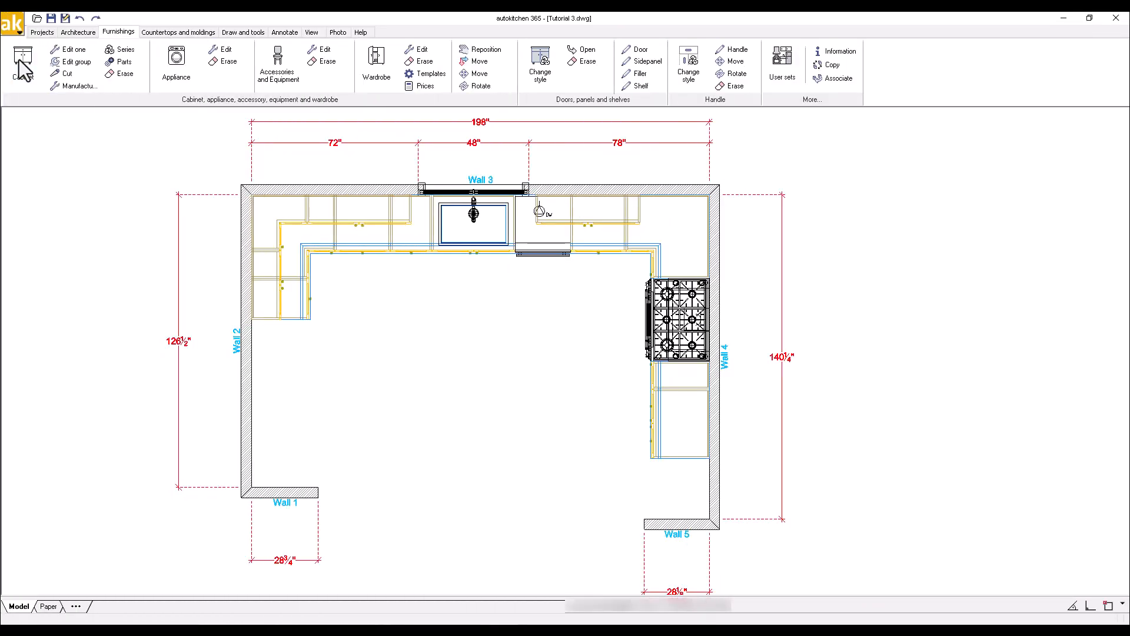
- Configure a 36-inch-high, 24-inch-wide blind corner wall cabinet, left blind with filler, and accept its default wall distance and door opening
click(22, 64)
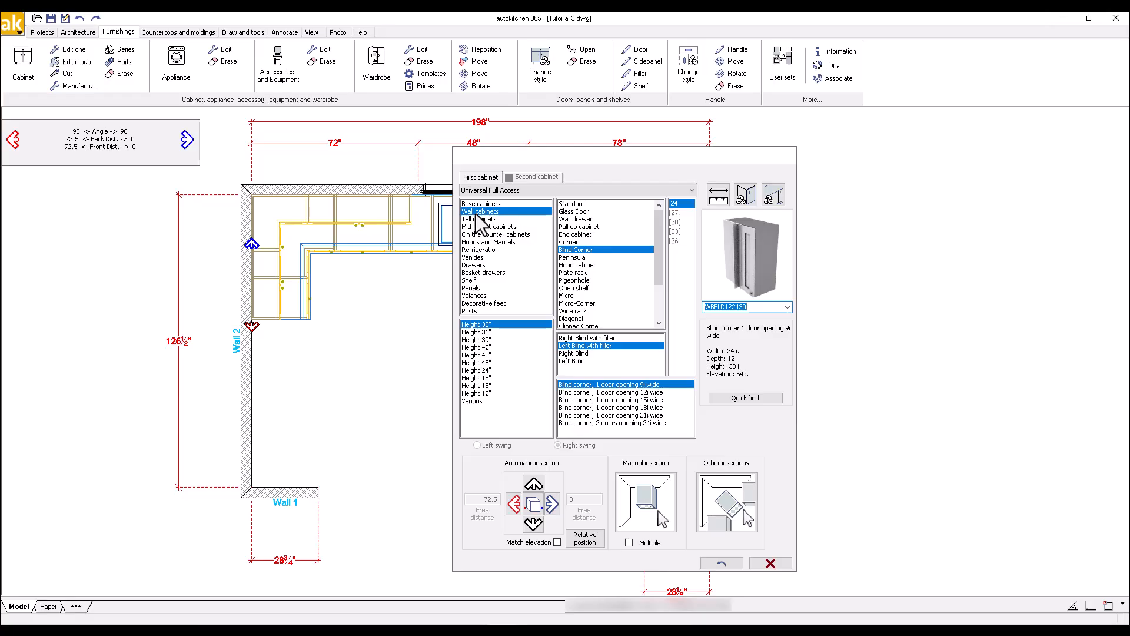
click(489, 332)
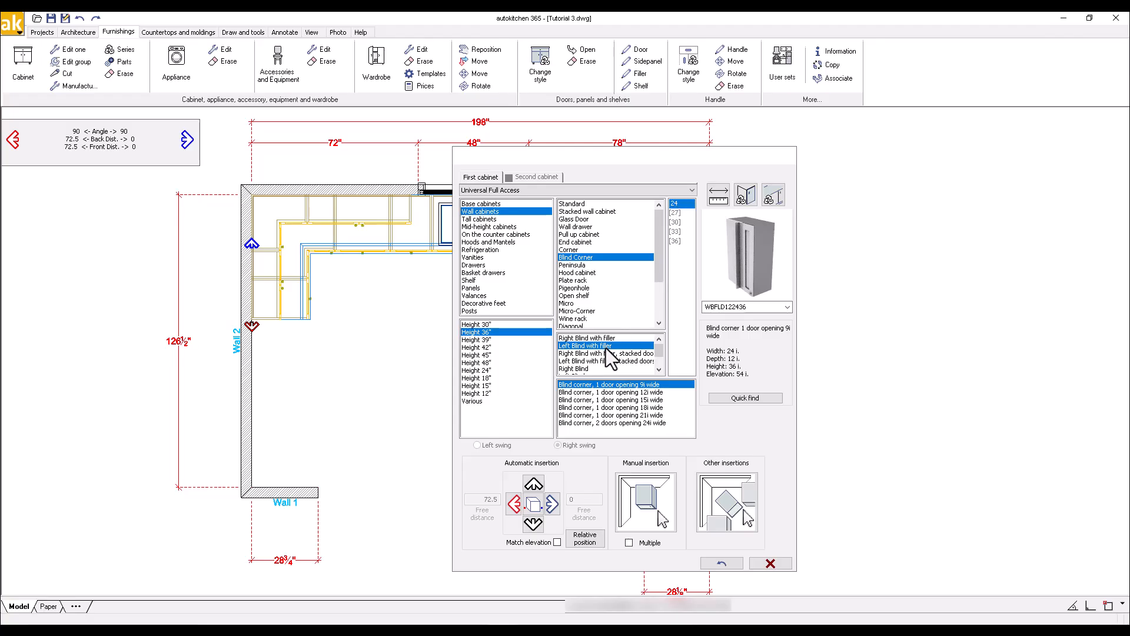
click(722, 200)
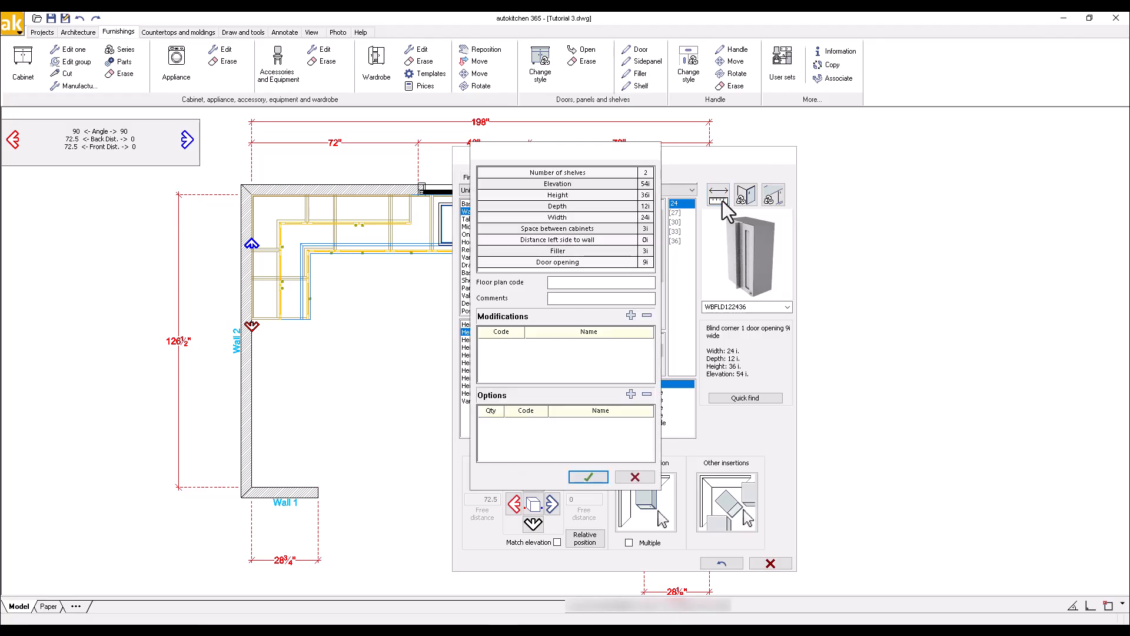
click(646, 241)
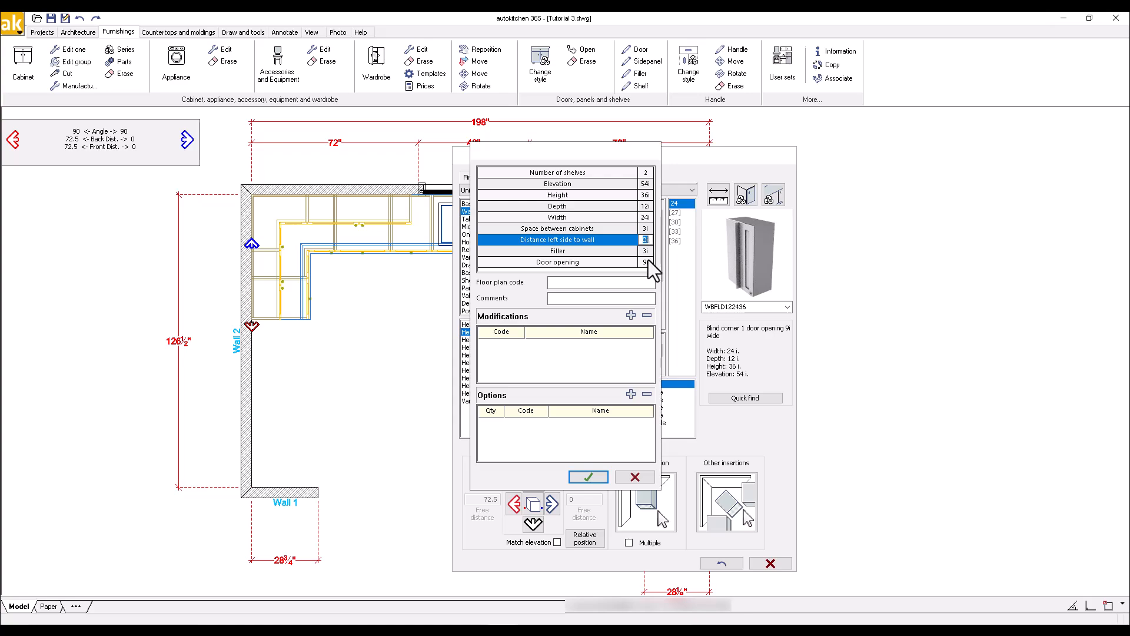
click(649, 261)
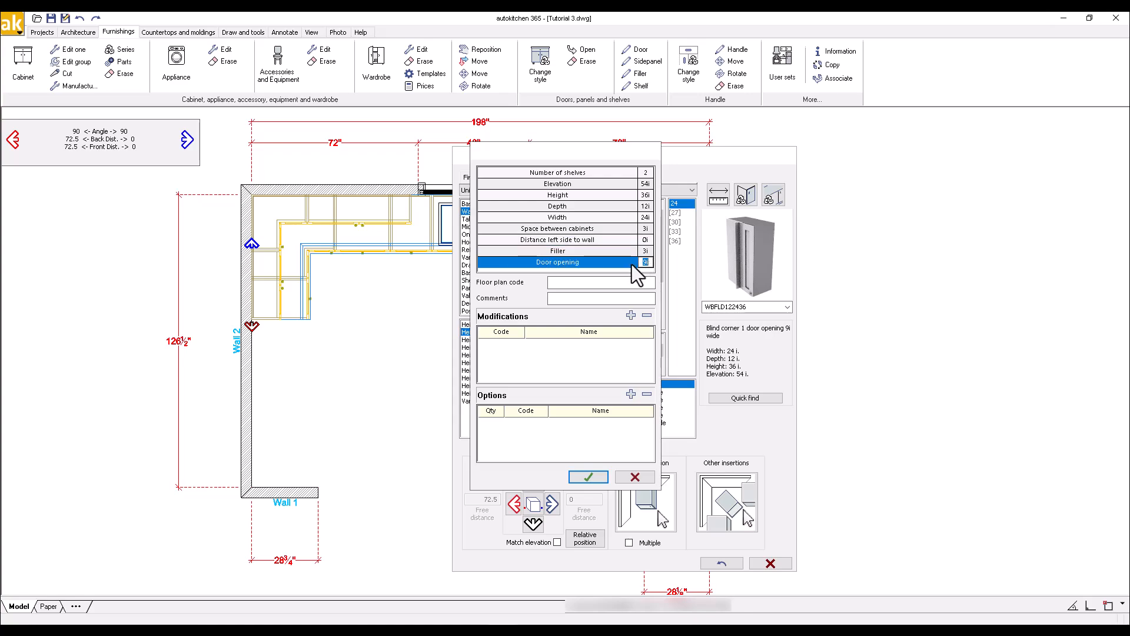
click(589, 478)
- Manually place the blind corner wall cabinet in the corner of walls 3 and 4, and move the catalogue dialog off the plan
click(654, 508)
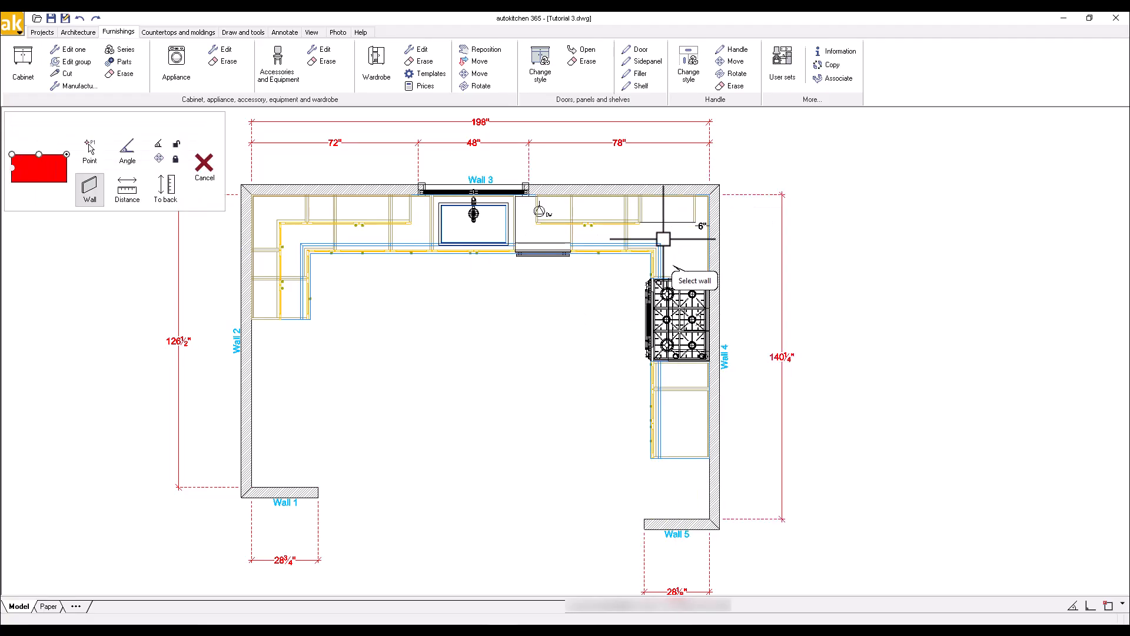
click(712, 184)
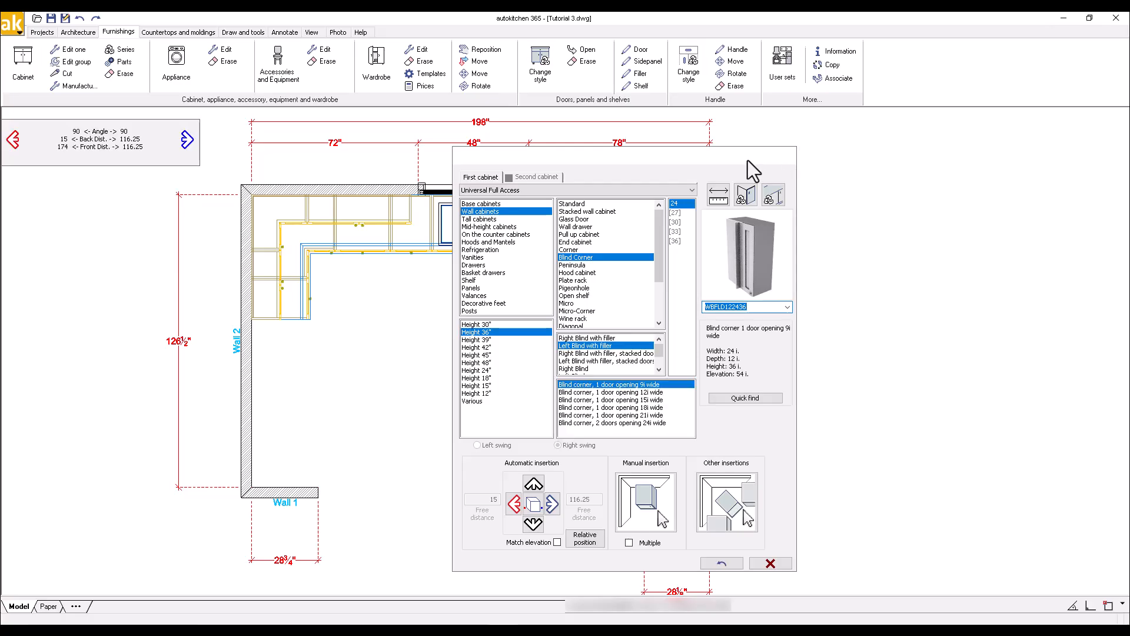
drag(748, 160, 1016, 134)
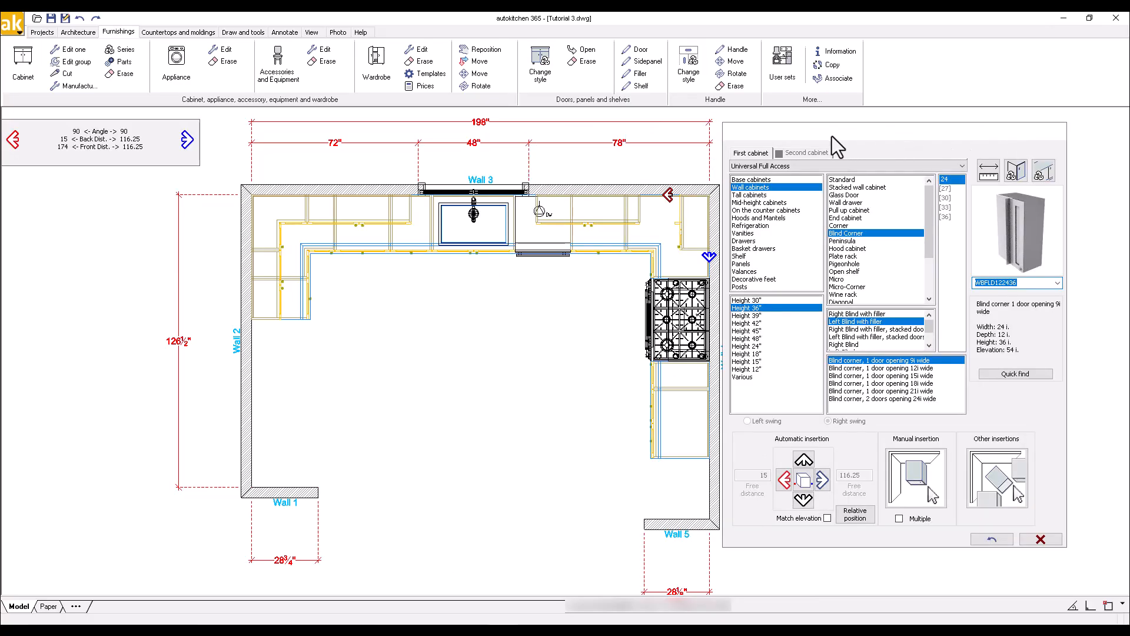
drag(819, 134, 824, 133)
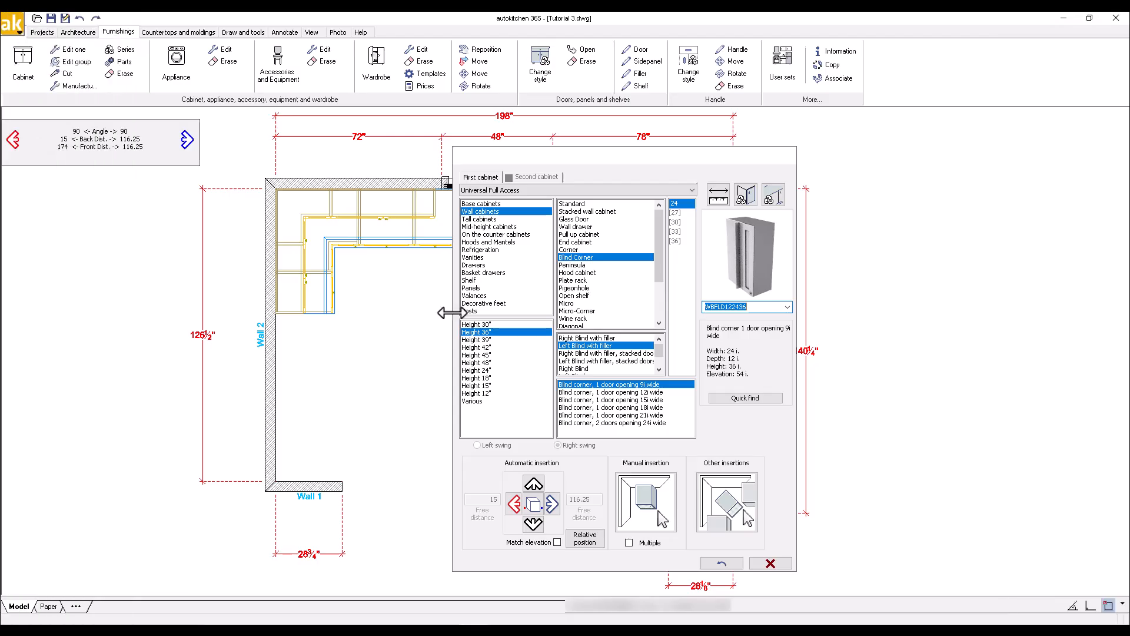
- Place a 15-inch standard one-door wall cabinet on Wall 3 between the 45-inch cabinet and the blind corner cabinet, and close the catalogue
click(579, 204)
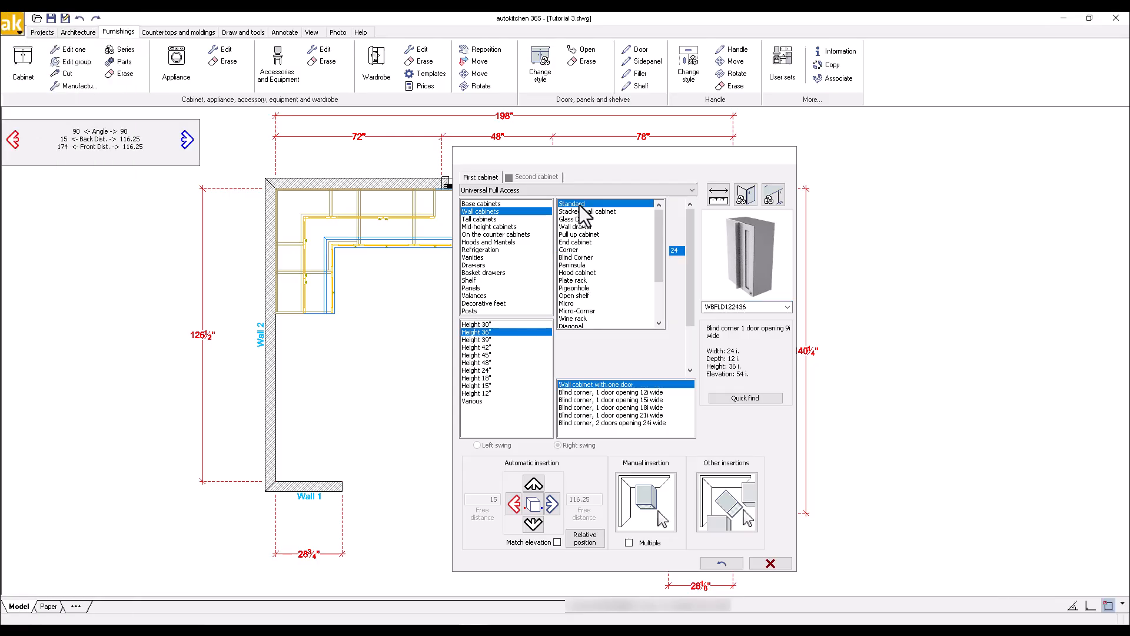
click(679, 223)
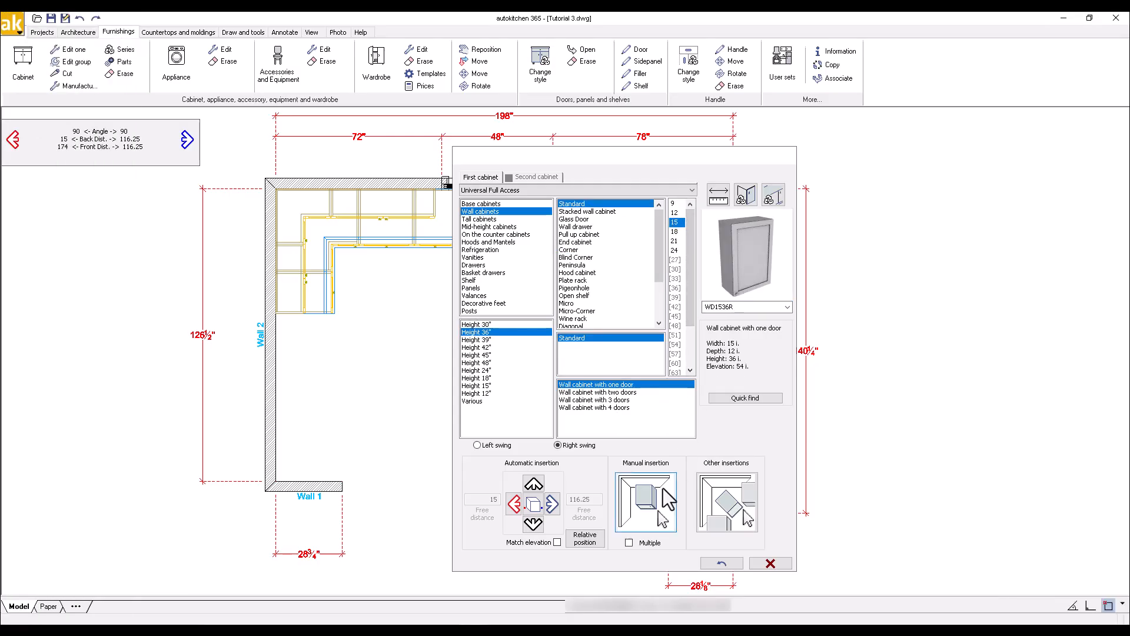
click(648, 507)
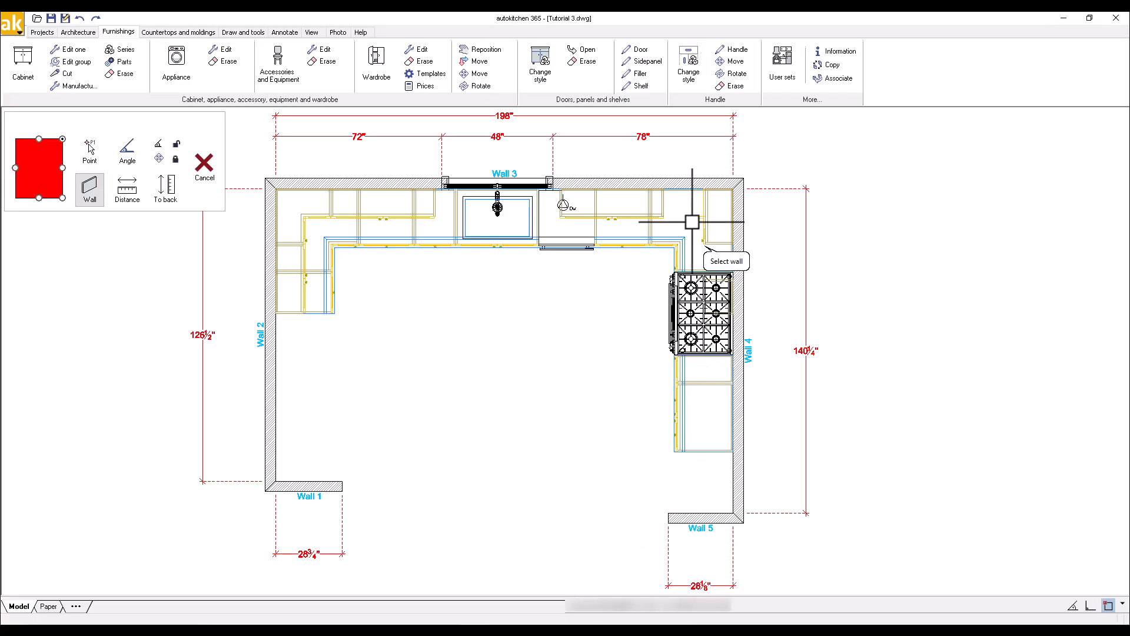
click(646, 186)
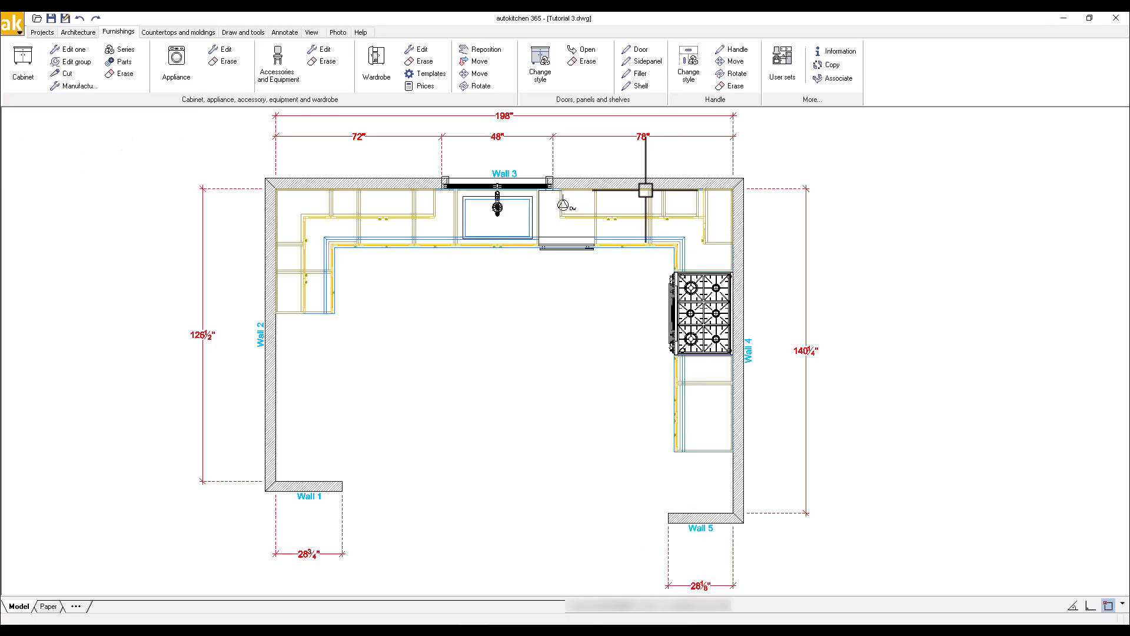
click(547, 331)
click(773, 564)
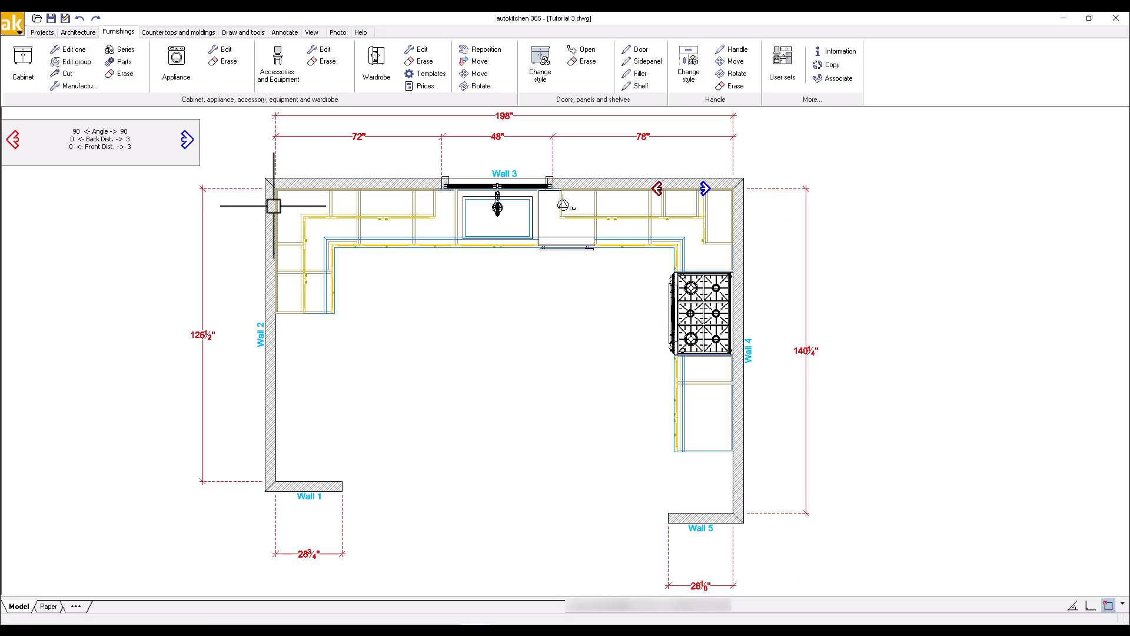
key(Escape)
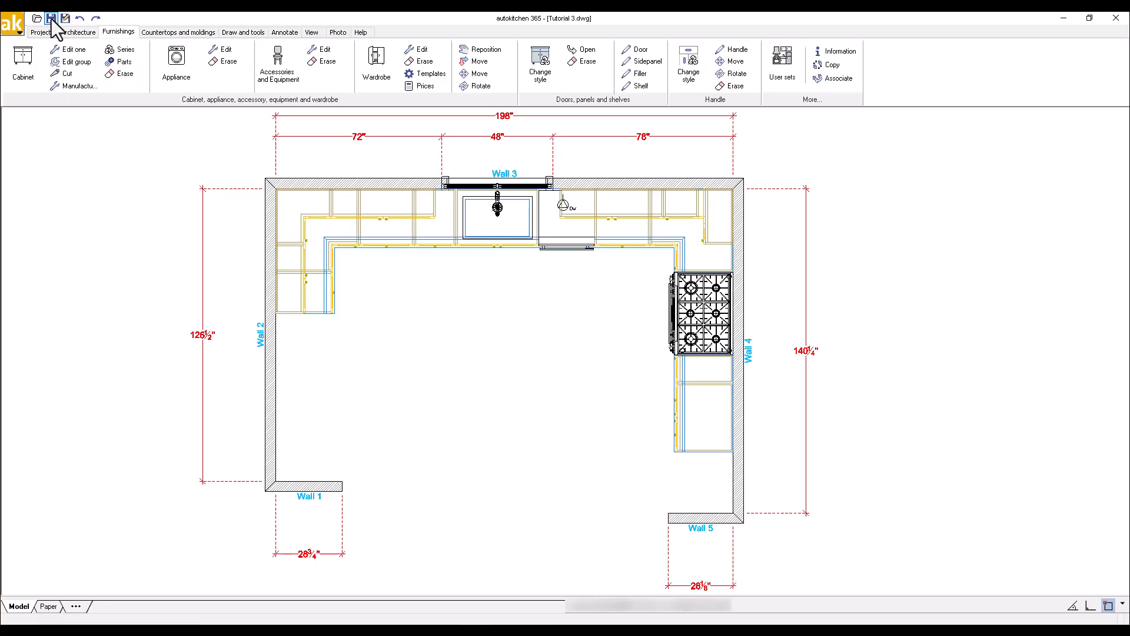
- Select the Wolf 36-inch wall hood, model CTEWH36, from the appliance catalogue
click(182, 66)
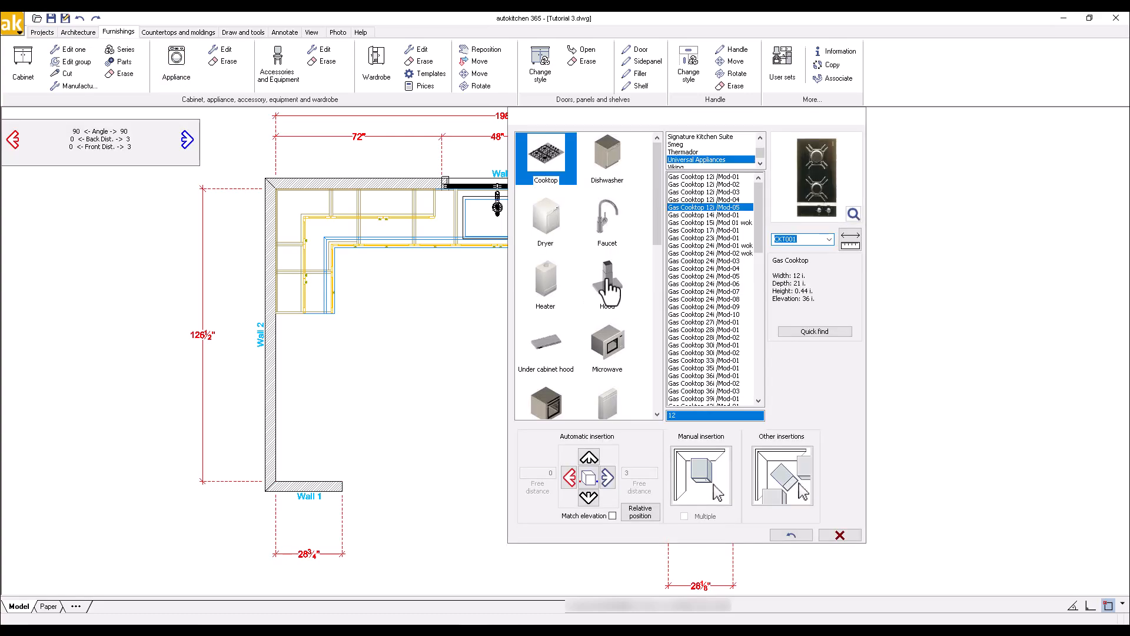
click(607, 285)
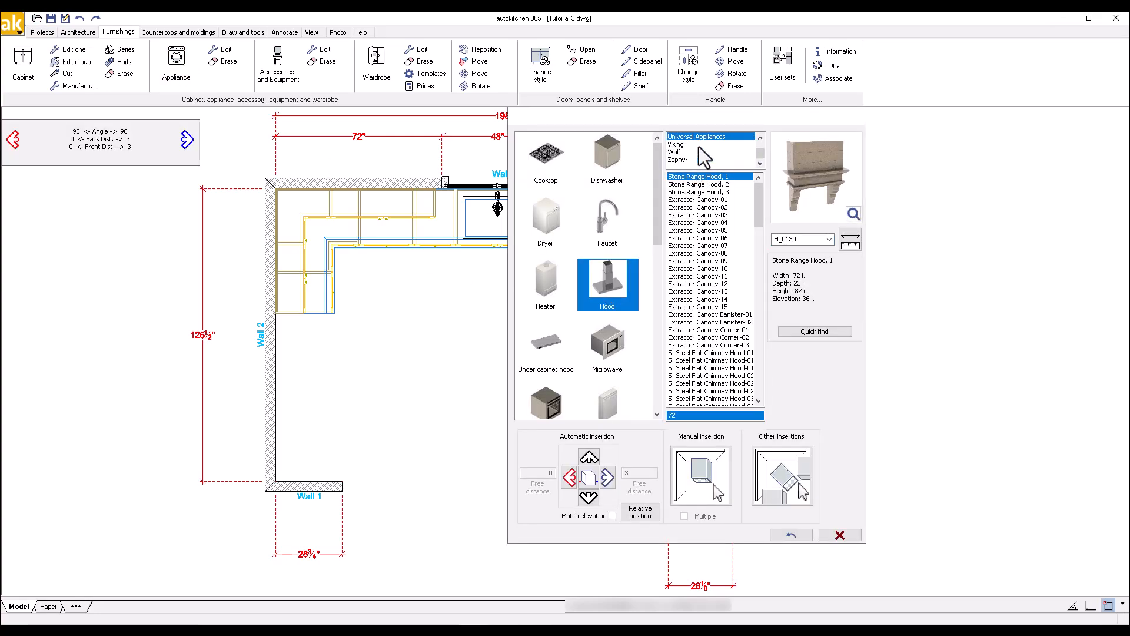
scroll(686, 155, down, 1)
click(686, 152)
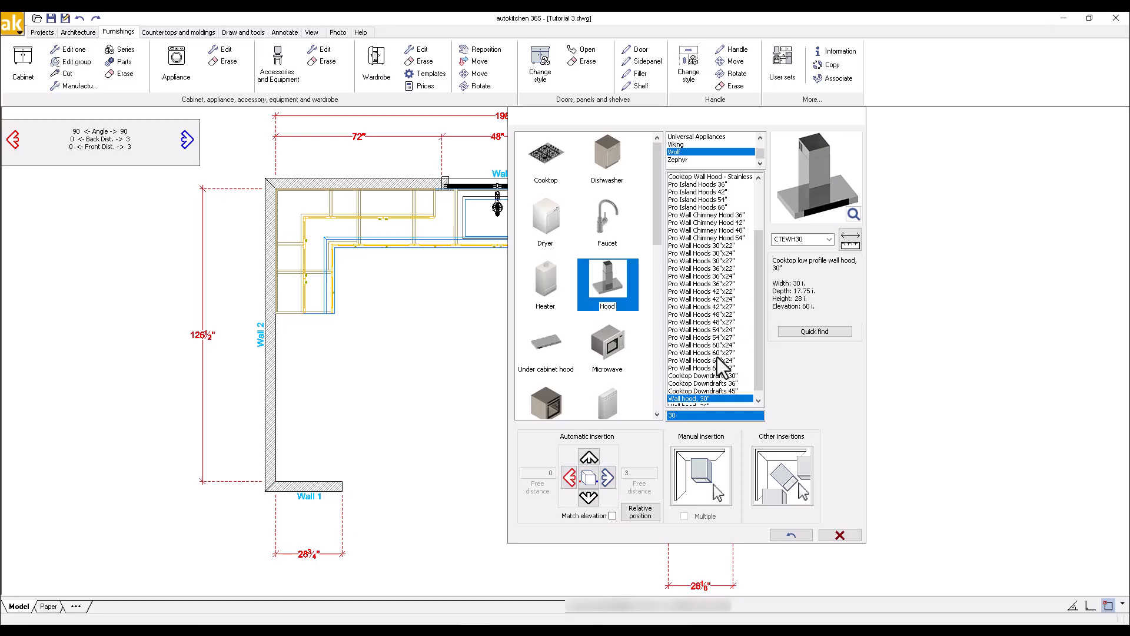
scroll(717, 357, down, 1)
click(723, 400)
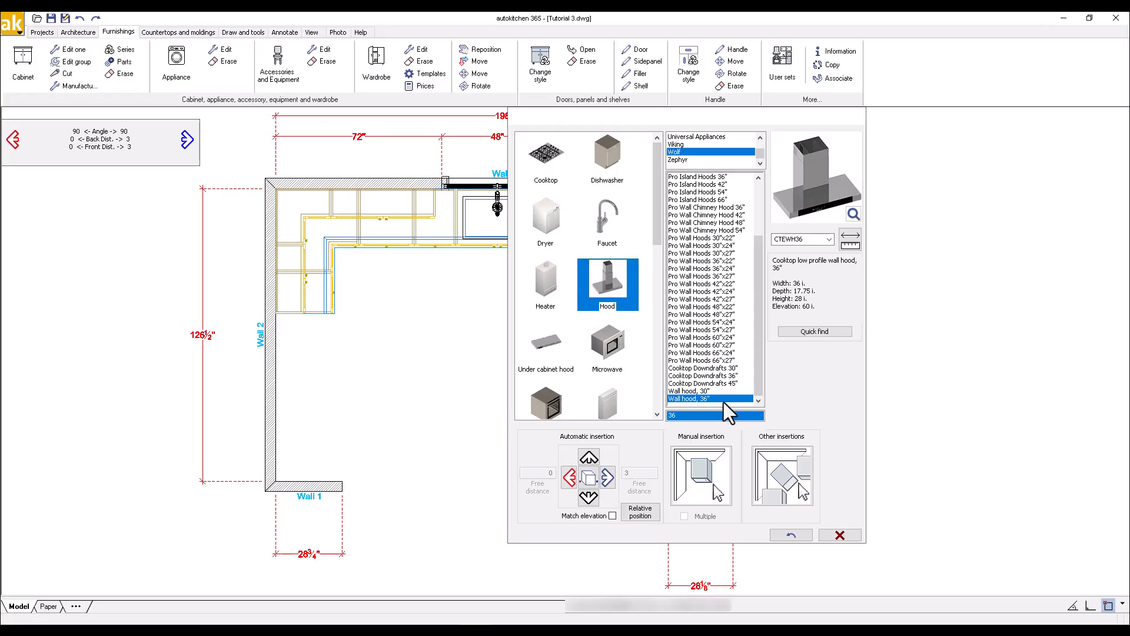
- Set the elevation of the 36-inch Wolf wall hood to 68 inches
click(850, 240)
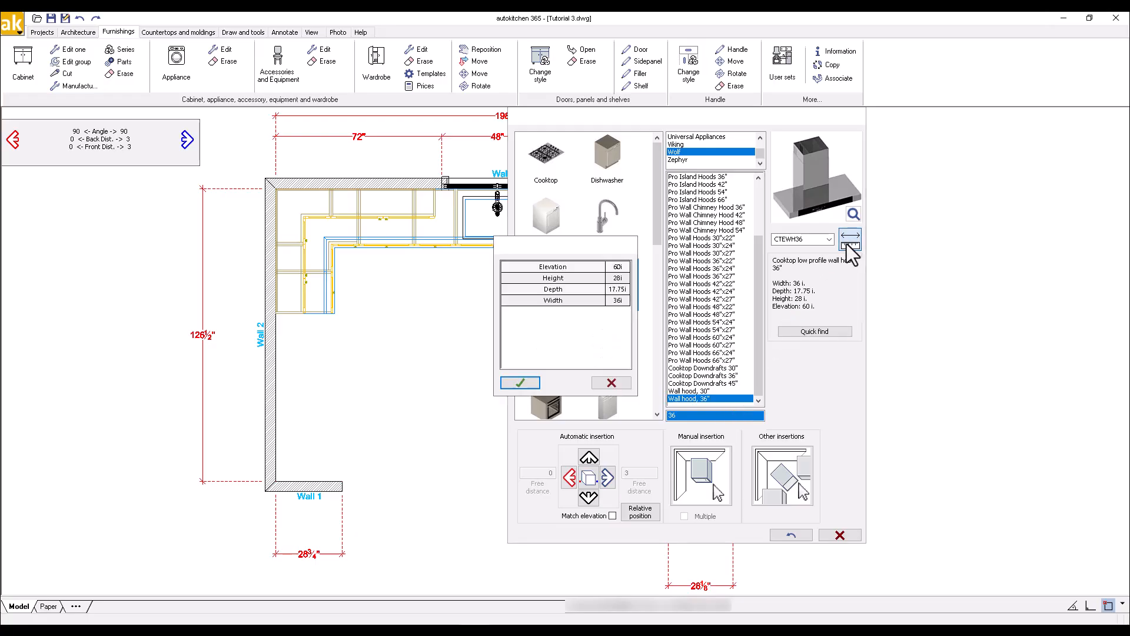
click(618, 267)
text(68)
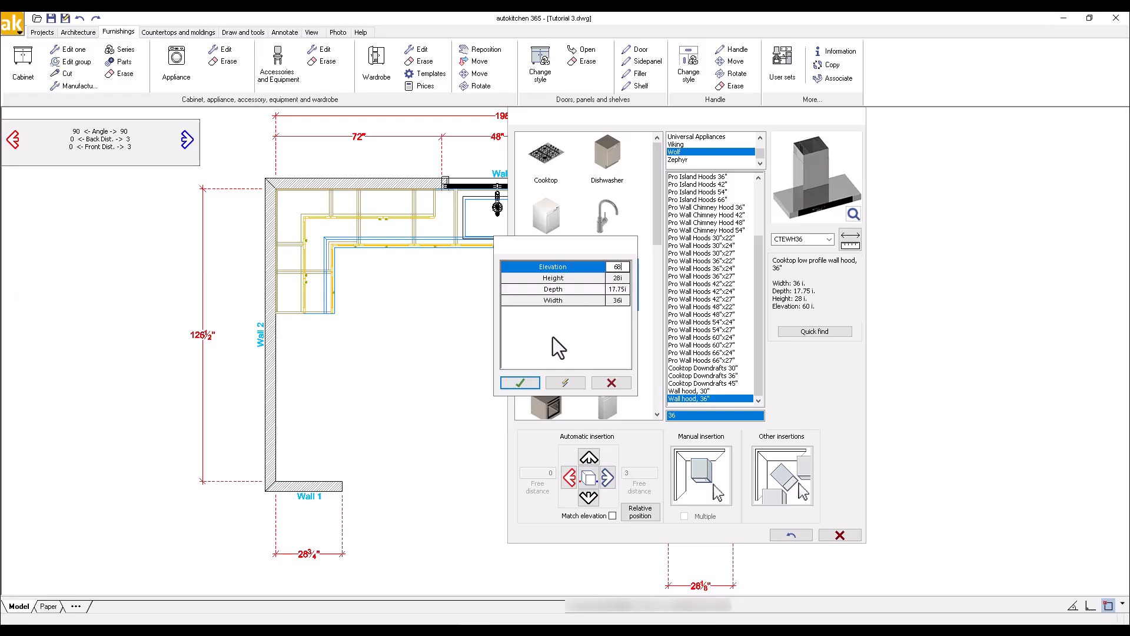
click(537, 383)
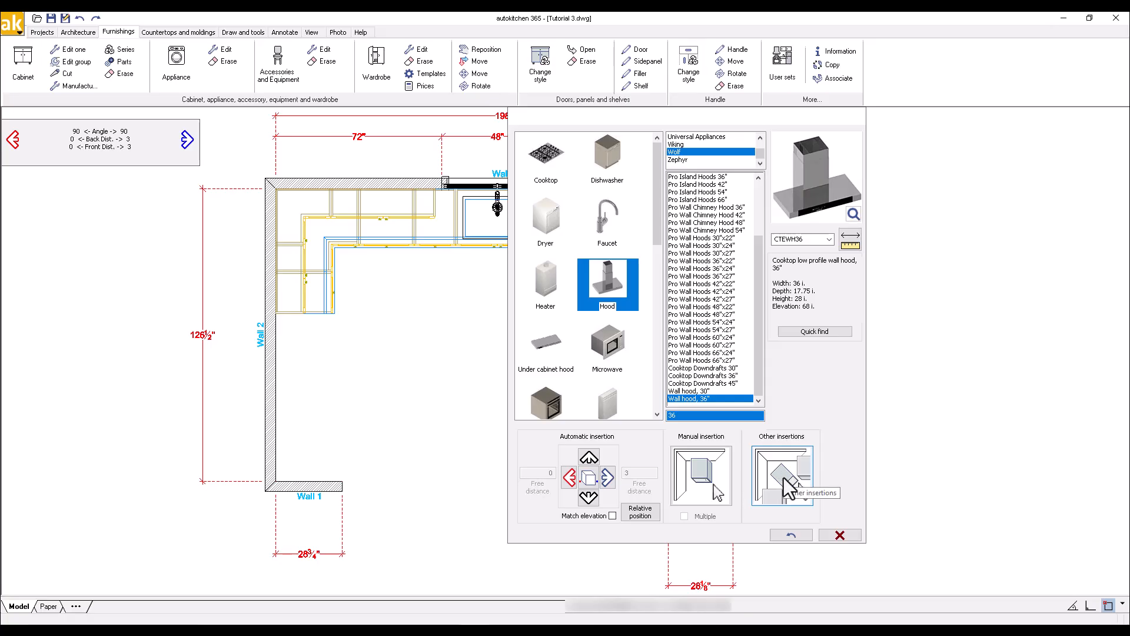
- Insert the wall hood centered on the range along Wall 4, and close the appliance catalogue
click(783, 476)
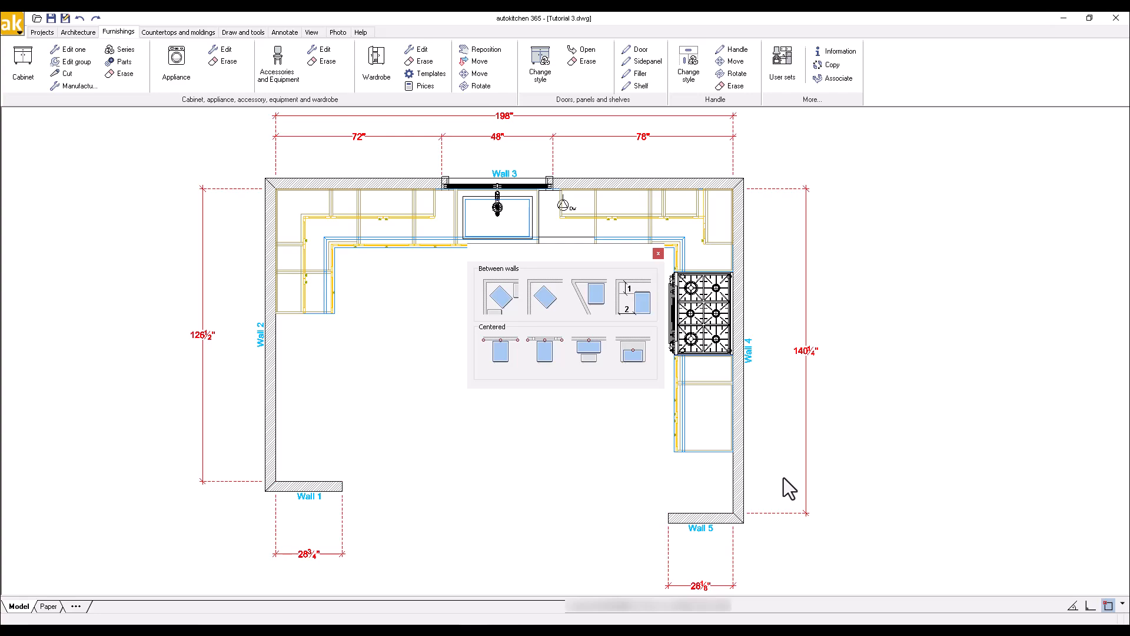
click(584, 351)
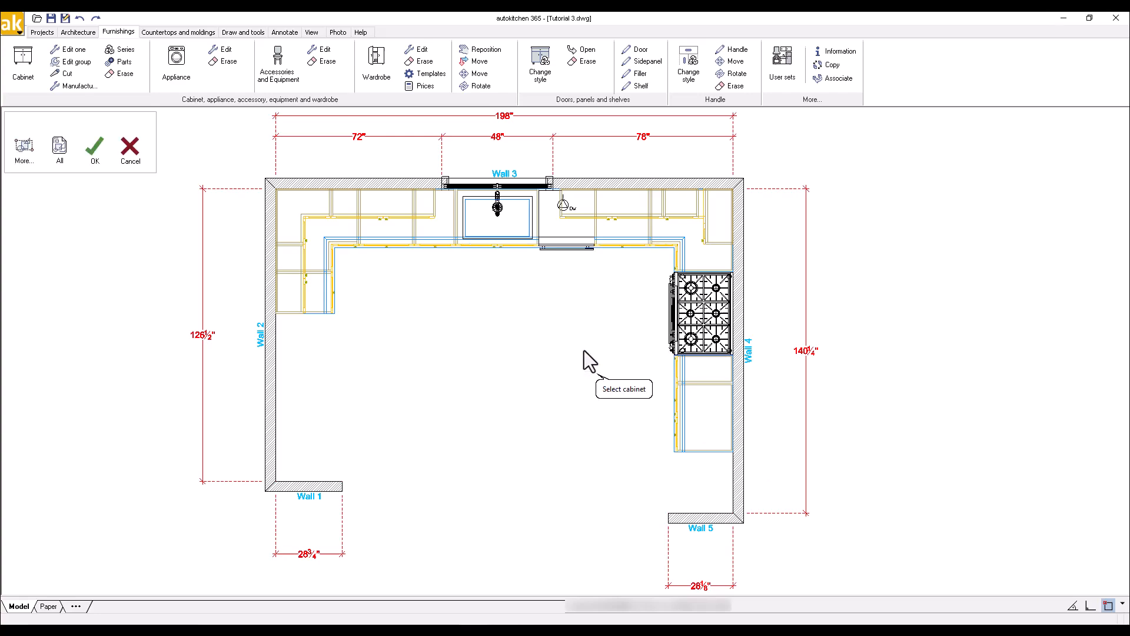
click(706, 336)
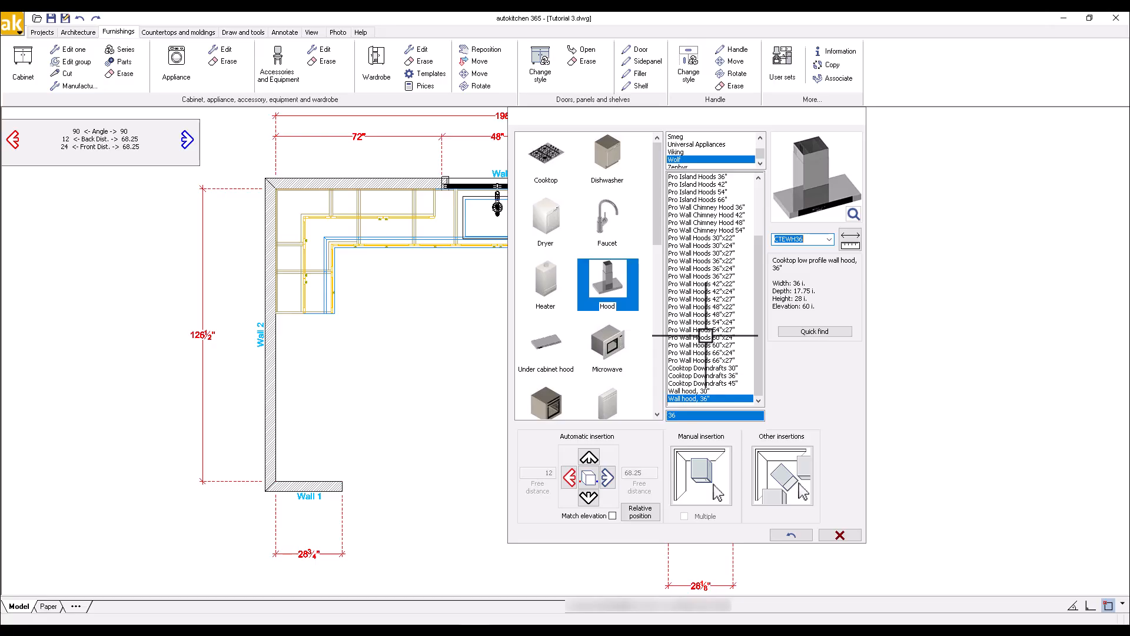
click(848, 535)
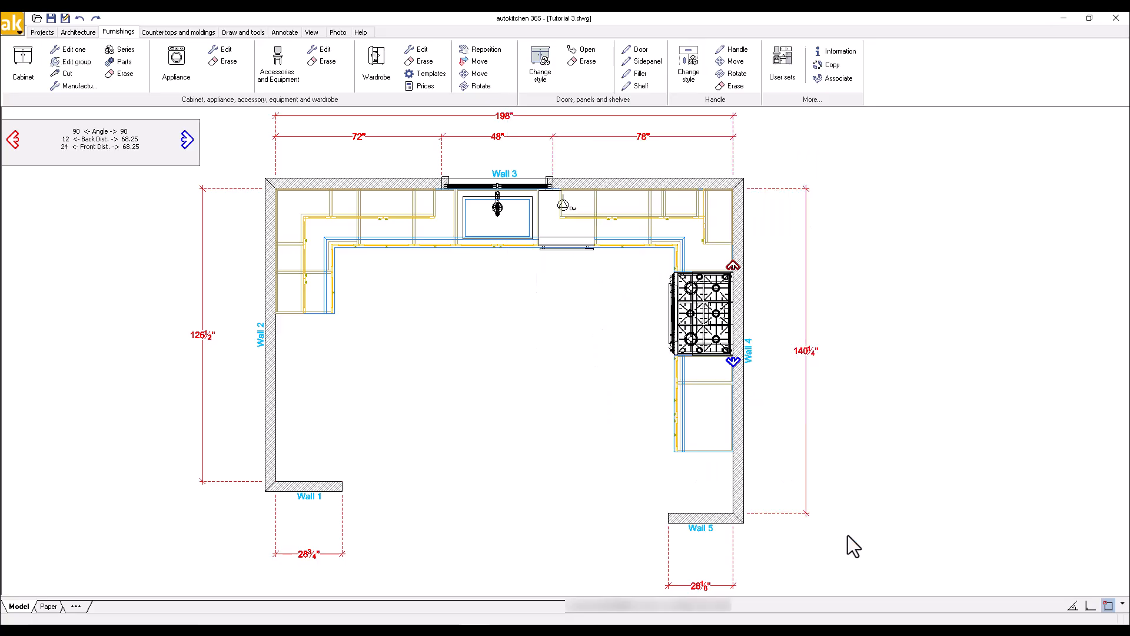
- Start a new cabinet and choose a 36-inch-high, 30-inch-wide standard wall cabinet with two glass doors
click(20, 60)
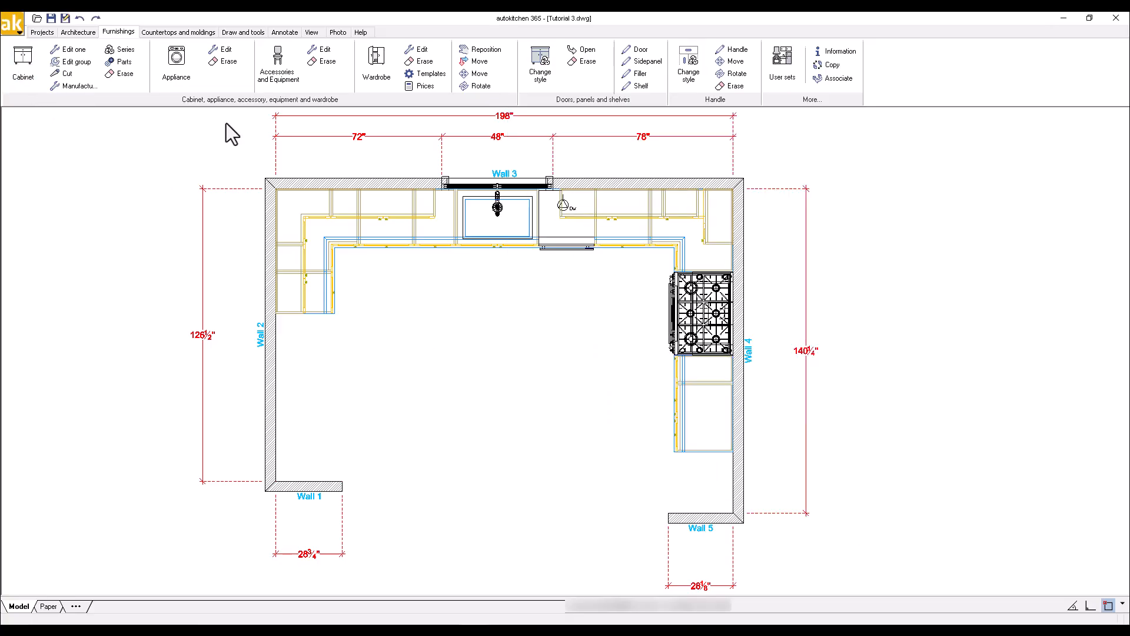
click(273, 175)
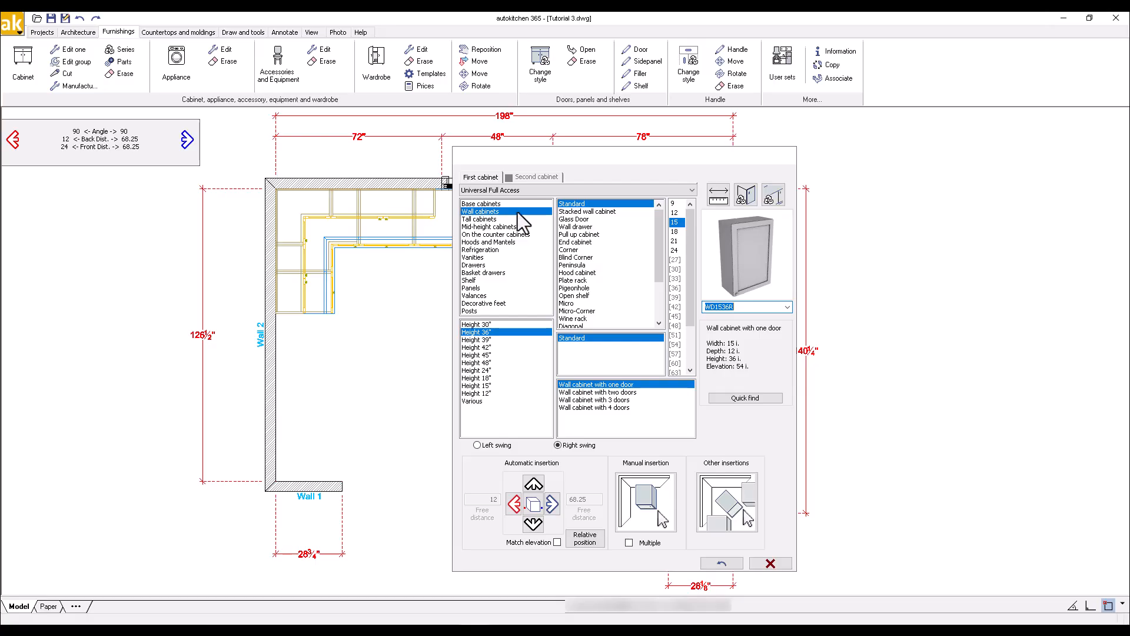
click(575, 219)
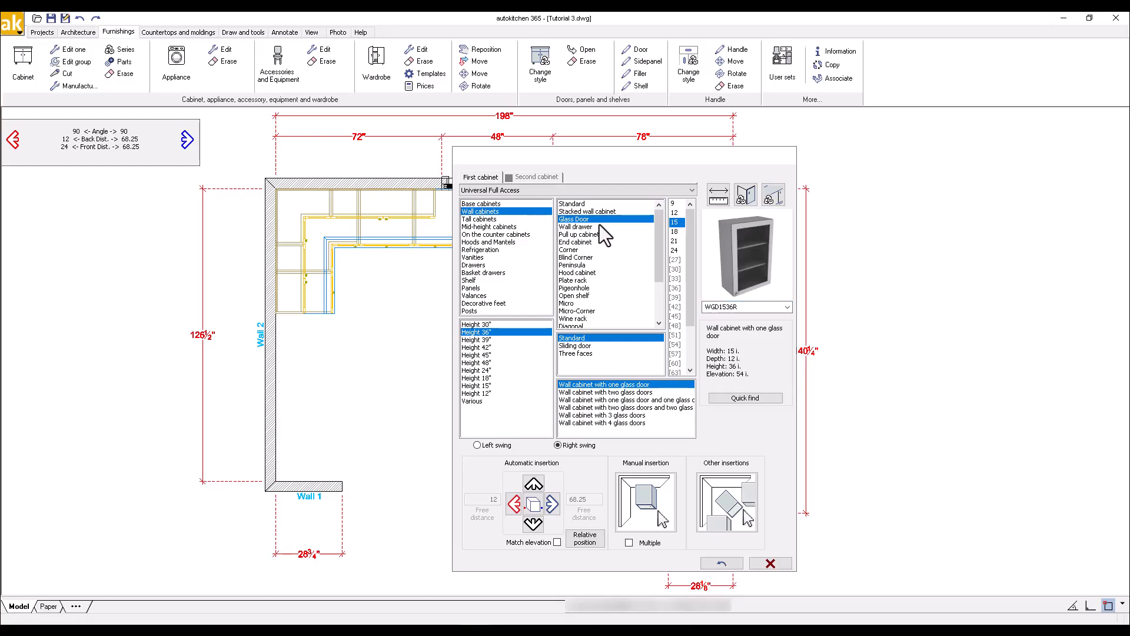
click(677, 269)
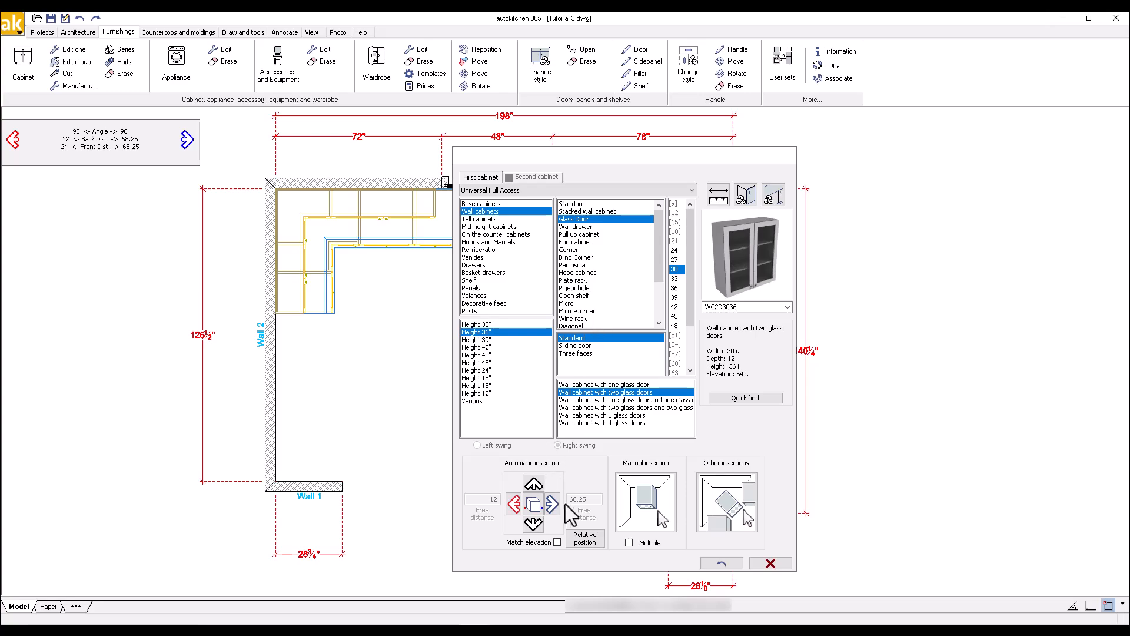
- Place the glass-door cabinet on Wall 4, 12 inches laterally from the range toward Wall 5, and move the catalogue dialog off the plan
click(583, 538)
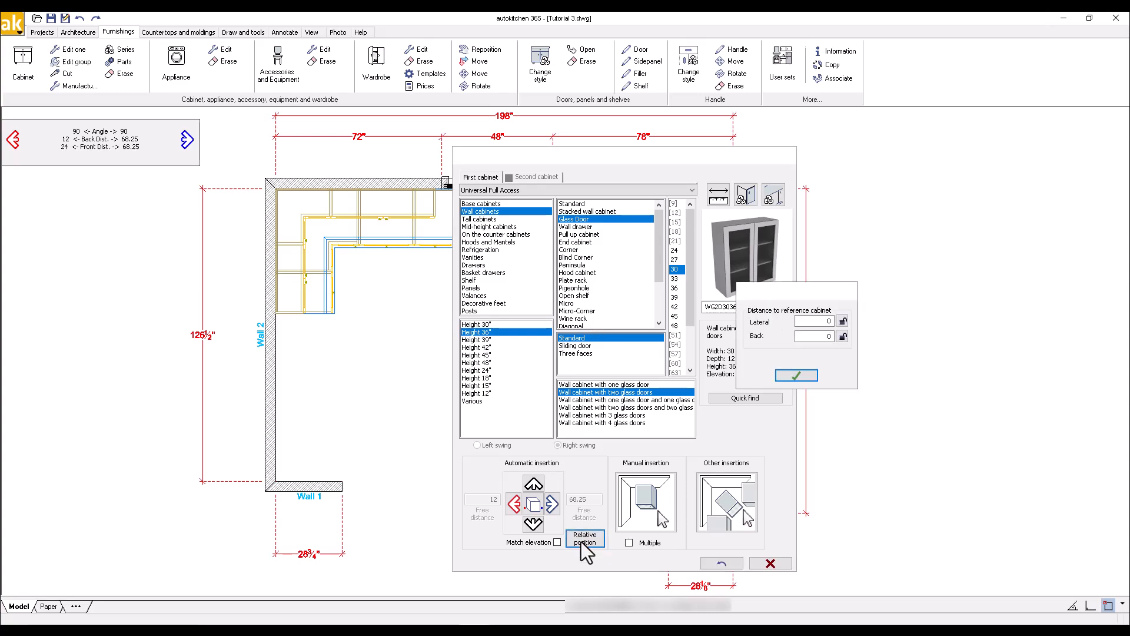
click(830, 321)
text(12)
click(797, 376)
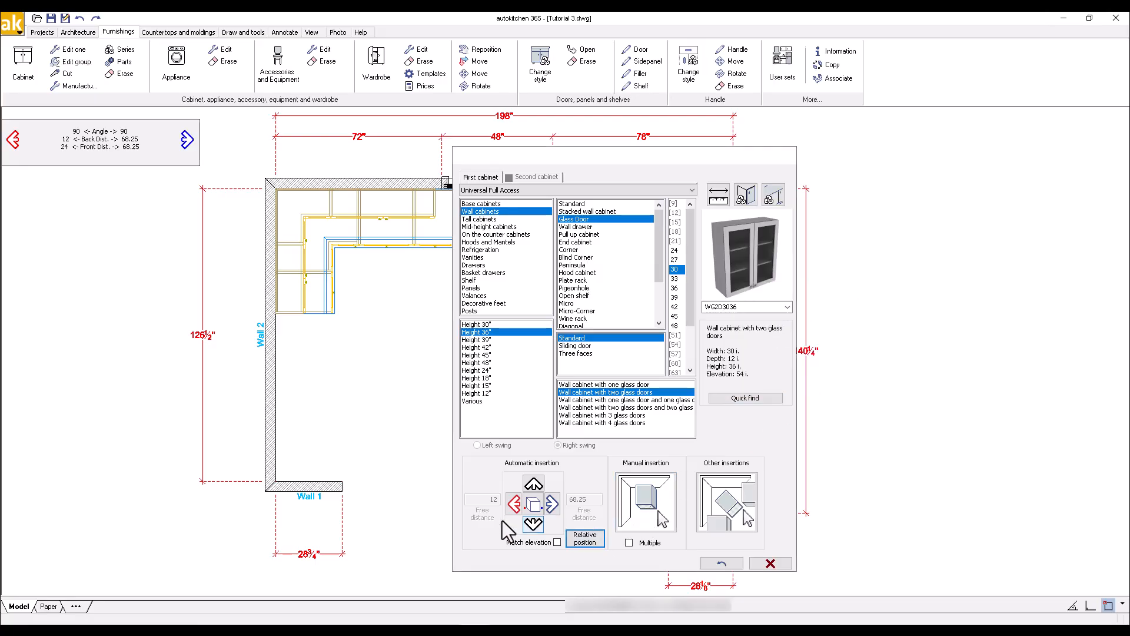
click(553, 505)
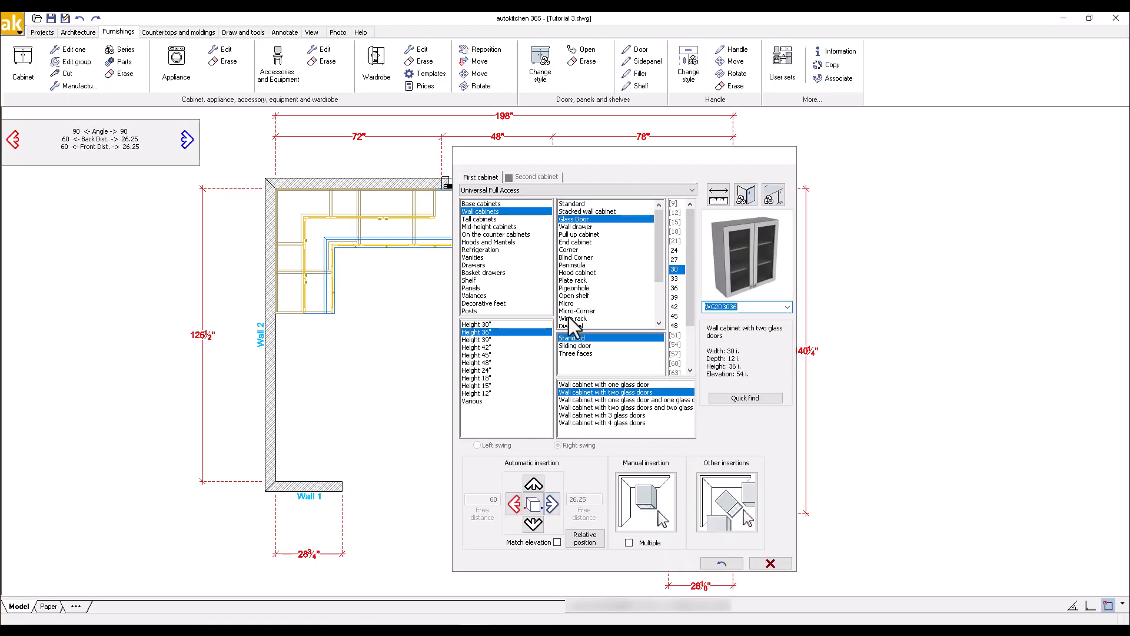
drag(586, 160, 885, 143)
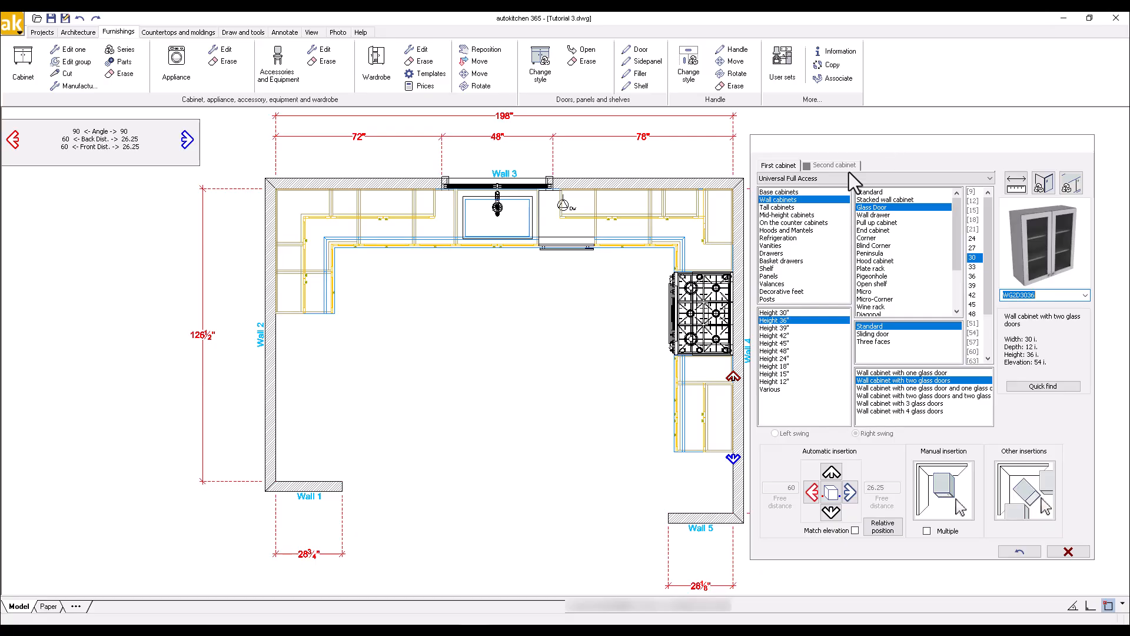
- Choose a 90-inch-high, 24-inch-wide standard tall pantry cabinet with two vertical doors
click(797, 207)
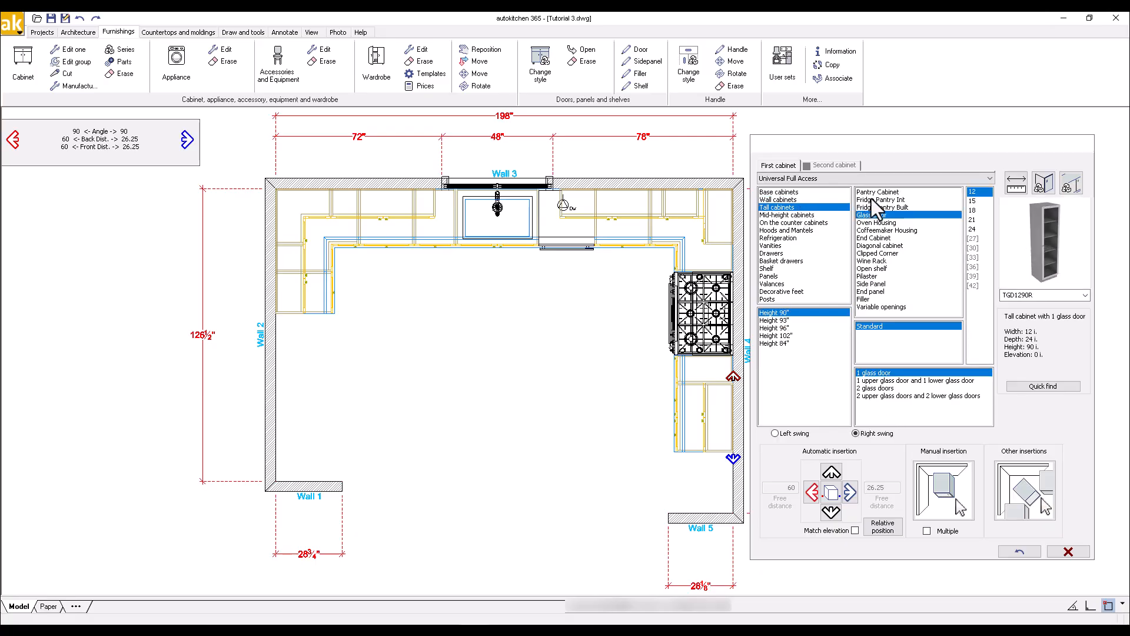
click(892, 193)
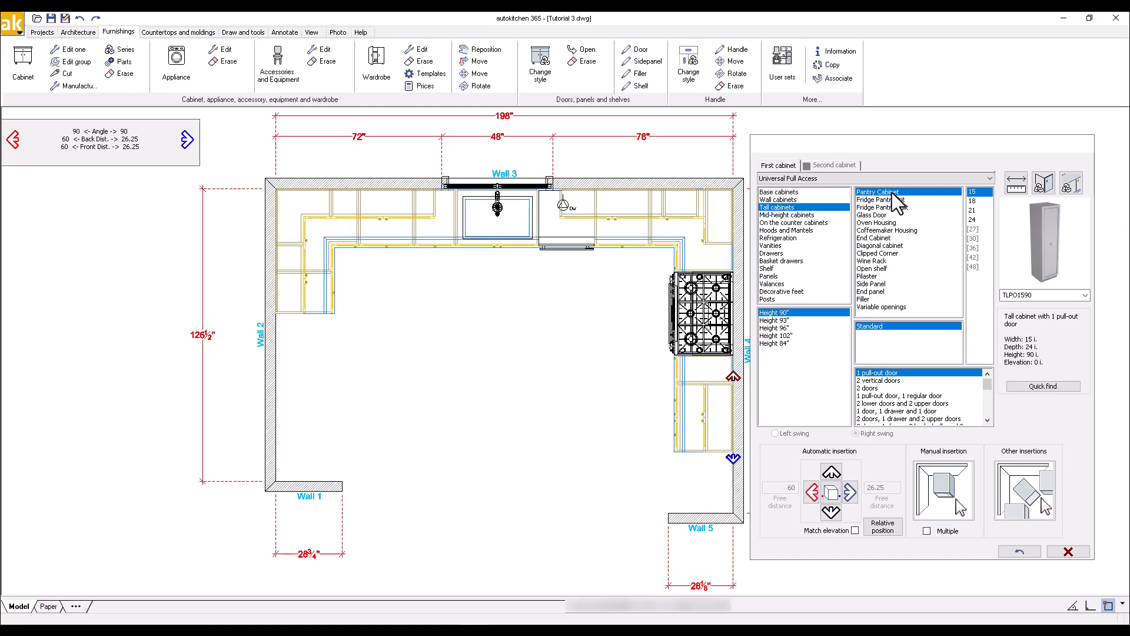
click(899, 381)
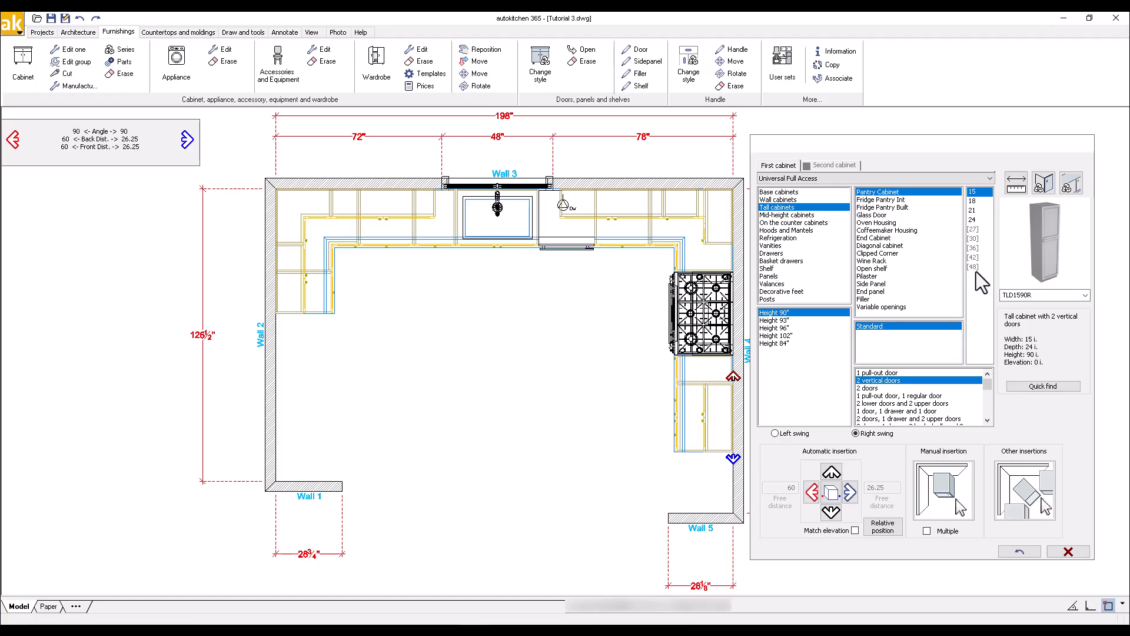
click(975, 219)
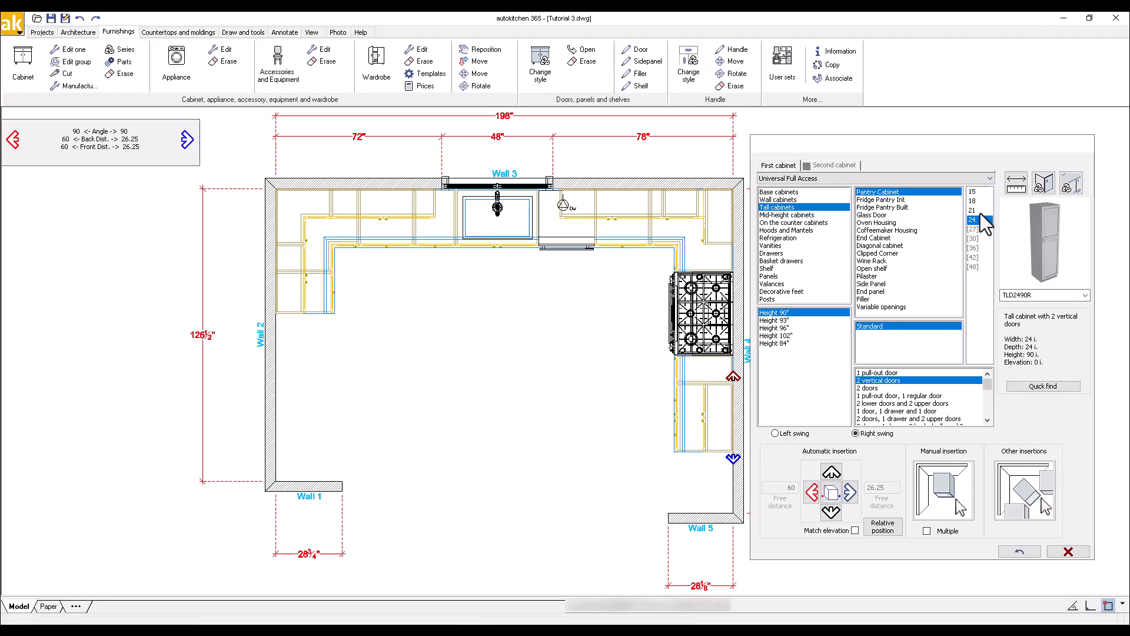
- Set the pantry cabinet's depth to 26 inches and place it on Wall 4 beside the glass-door cabinet, toward Wall 5
click(1016, 187)
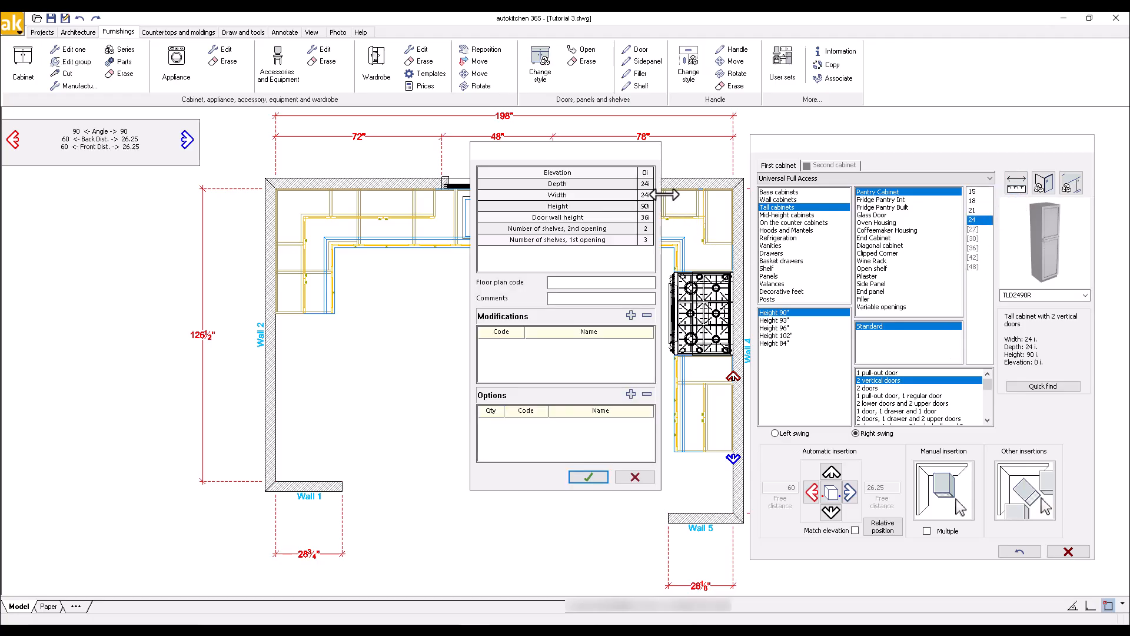
click(644, 183)
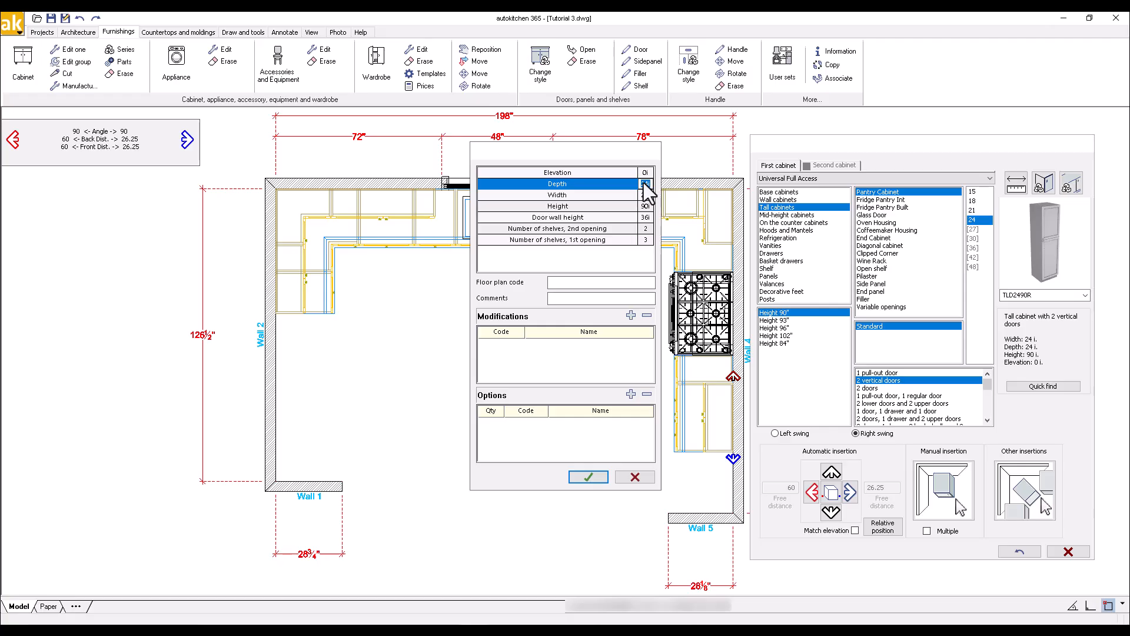
click(588, 477)
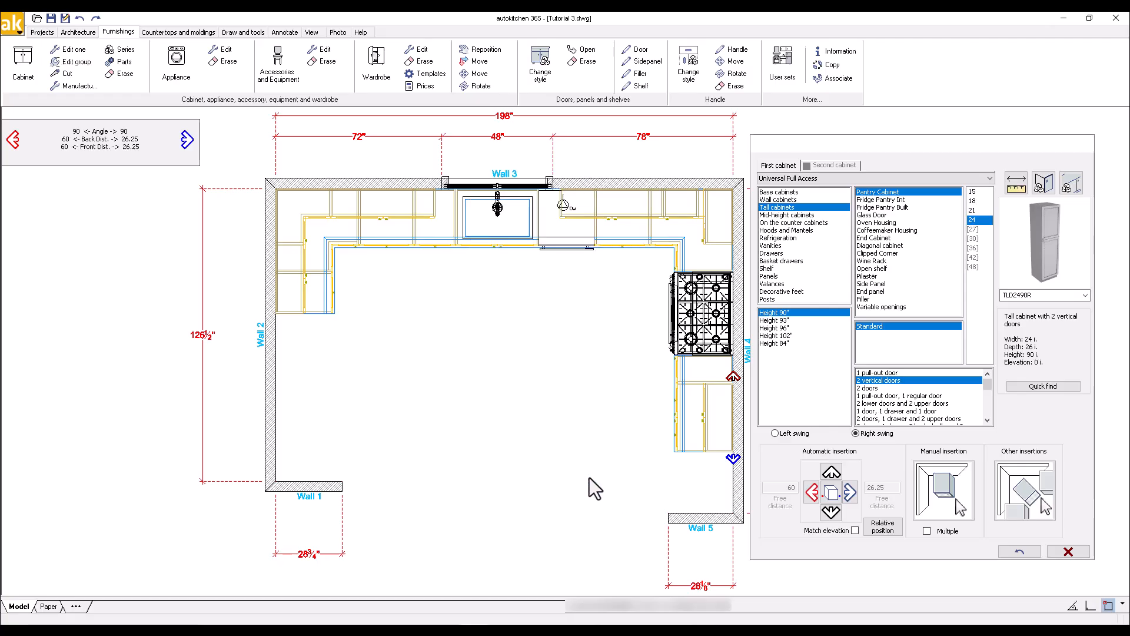
click(850, 492)
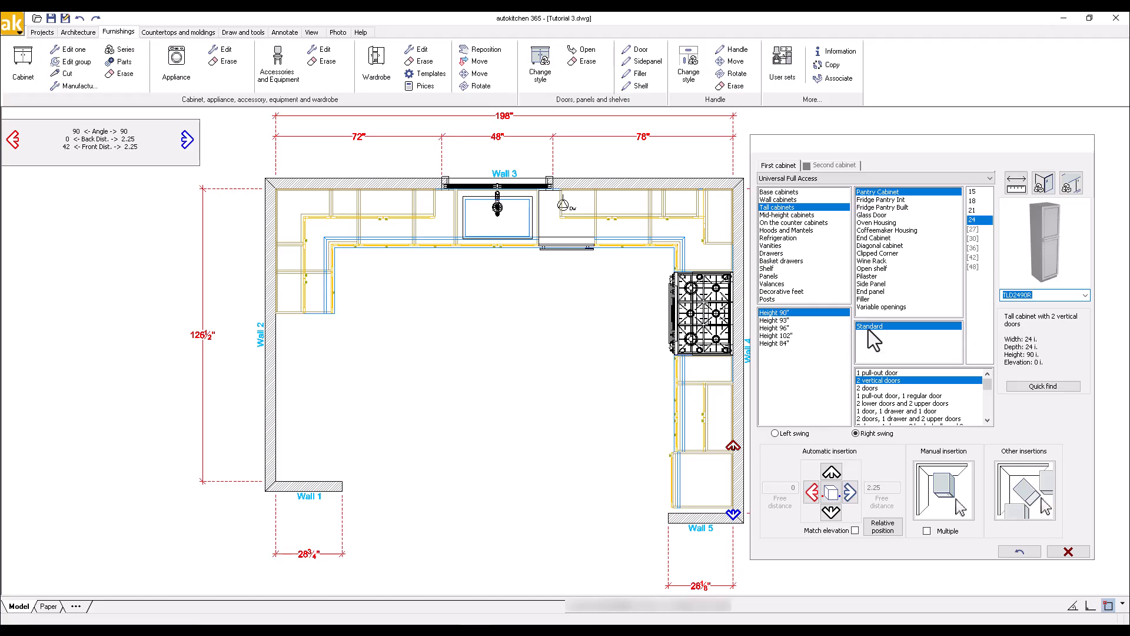
- Choose a 90-inch-high, 3-inch-wide standard tall filler and set its depth to 26 inches
click(868, 299)
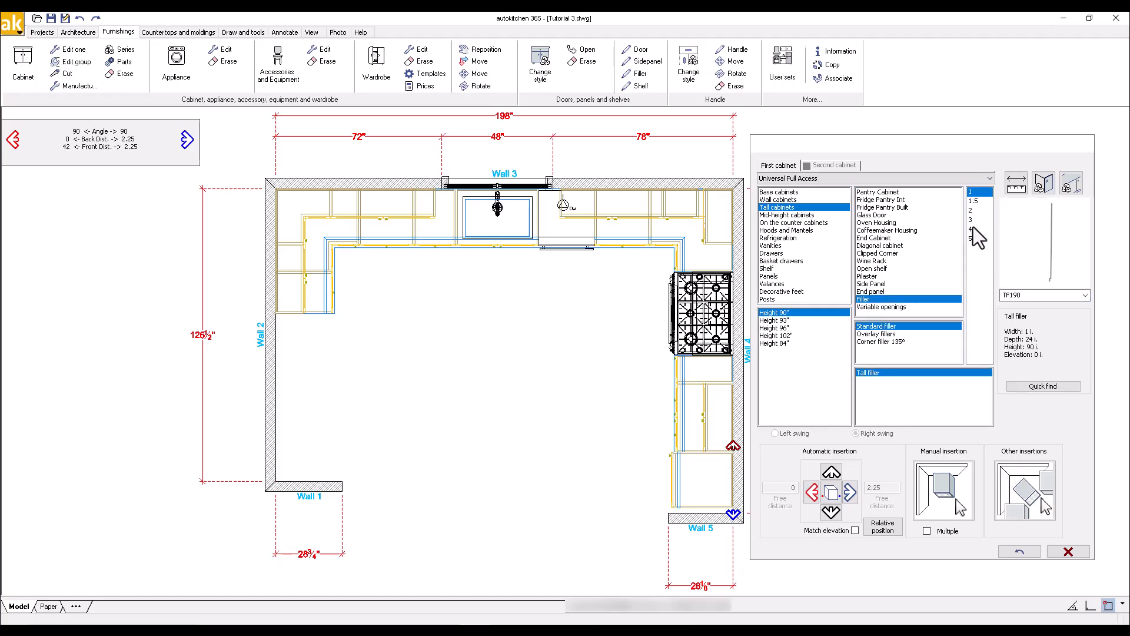
click(1016, 189)
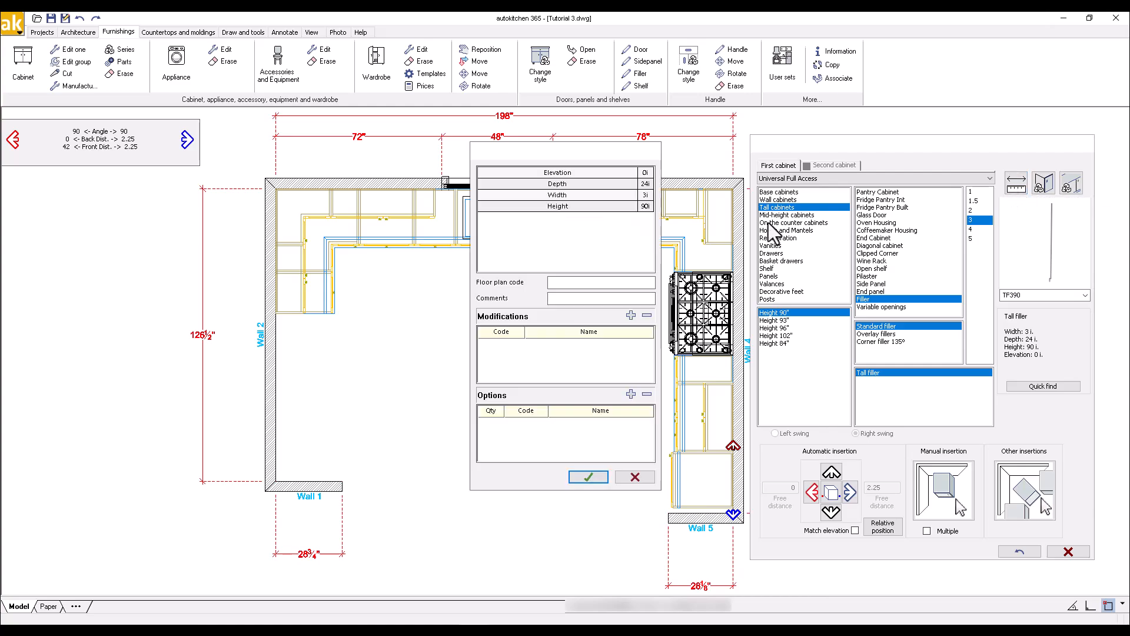
click(645, 184)
text(16)
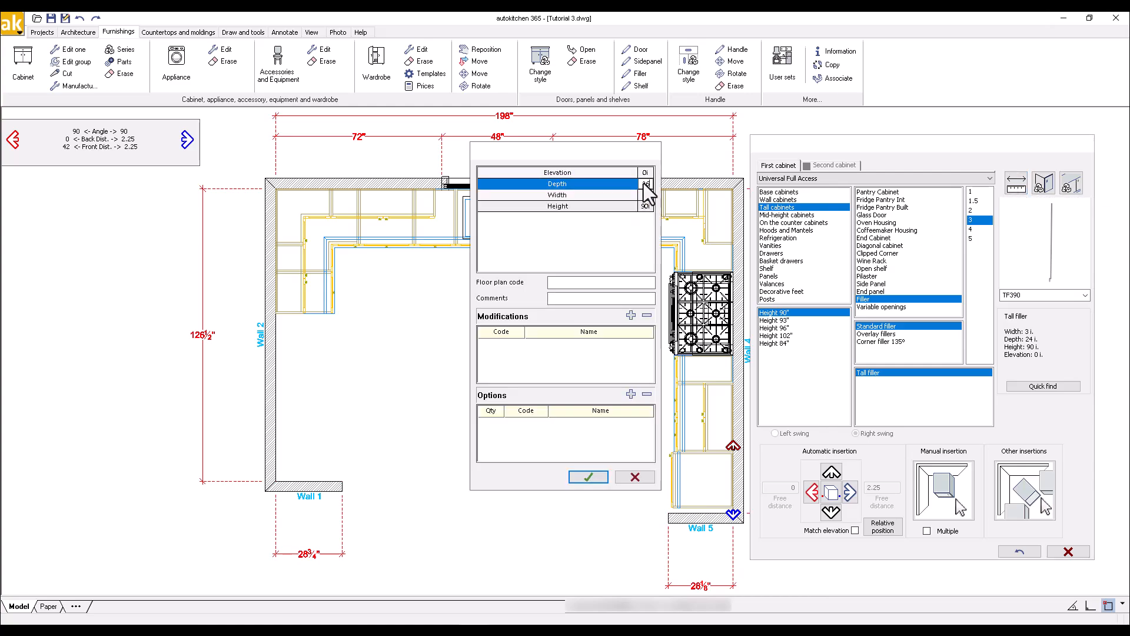
click(592, 474)
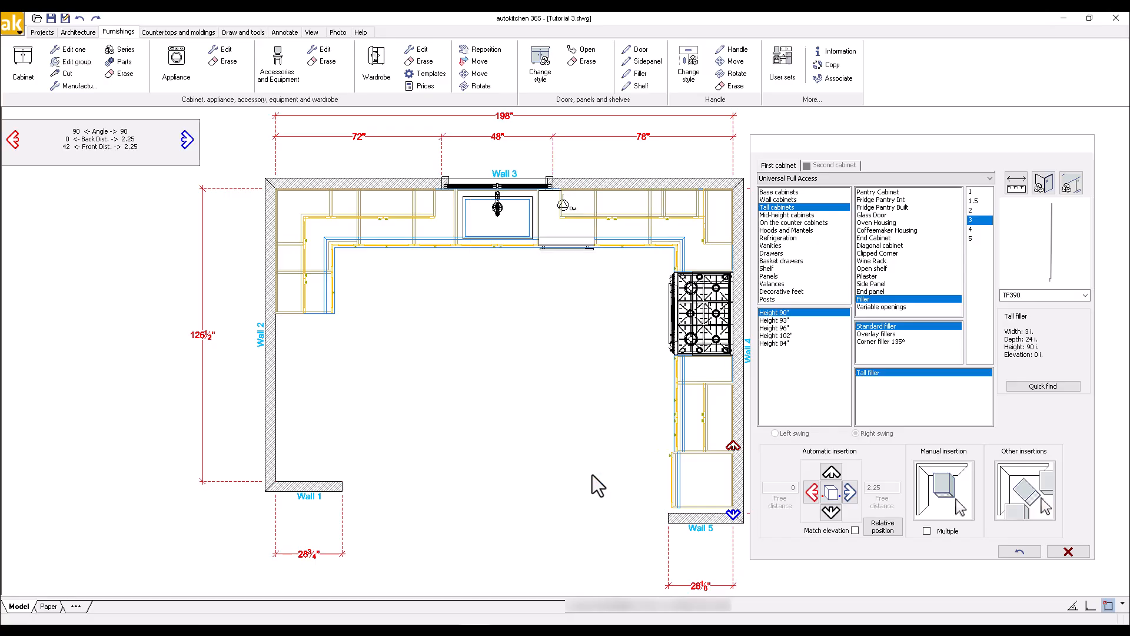
- Insert the tall filler between the pantry cabinet and Wall 5, adjusting its width to the available space, and save the drawing
click(851, 493)
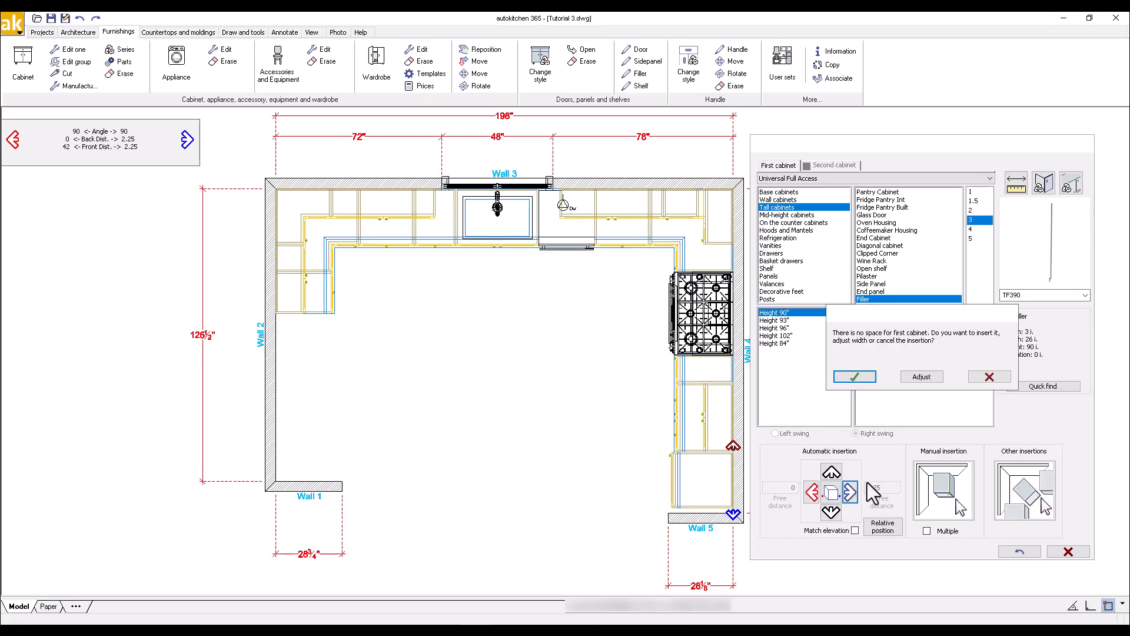
click(938, 379)
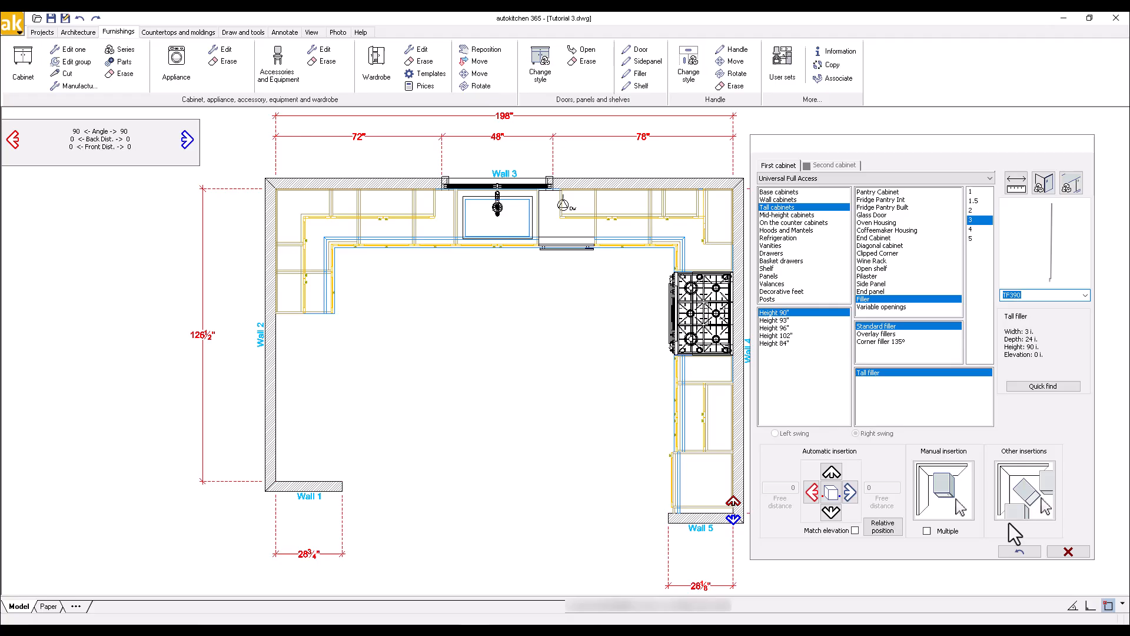
click(1068, 551)
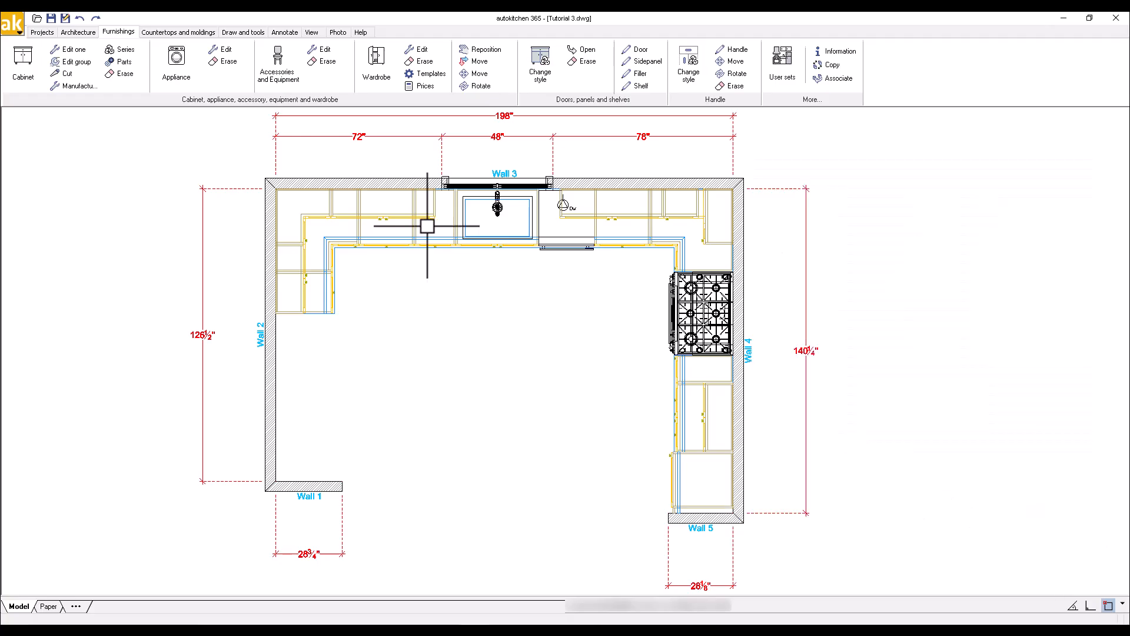
click(52, 18)
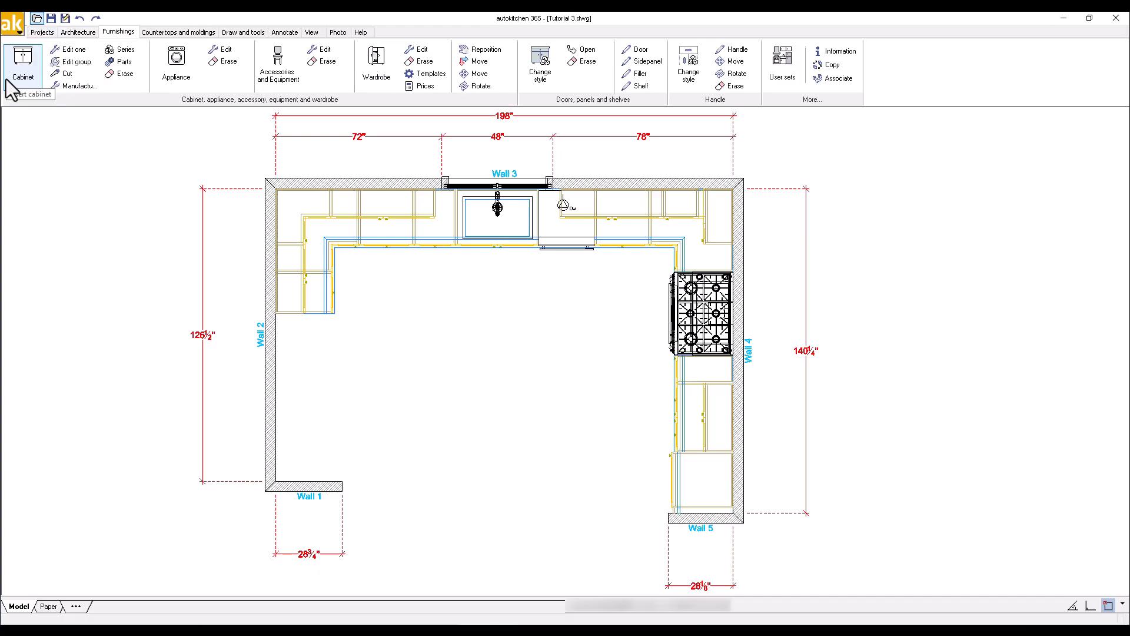
- Place a 90-inch-high, 1.5-inch right tall refrigerator end panel on Wall 2 beside the last base cabinet, toward Wall 1
click(22, 71)
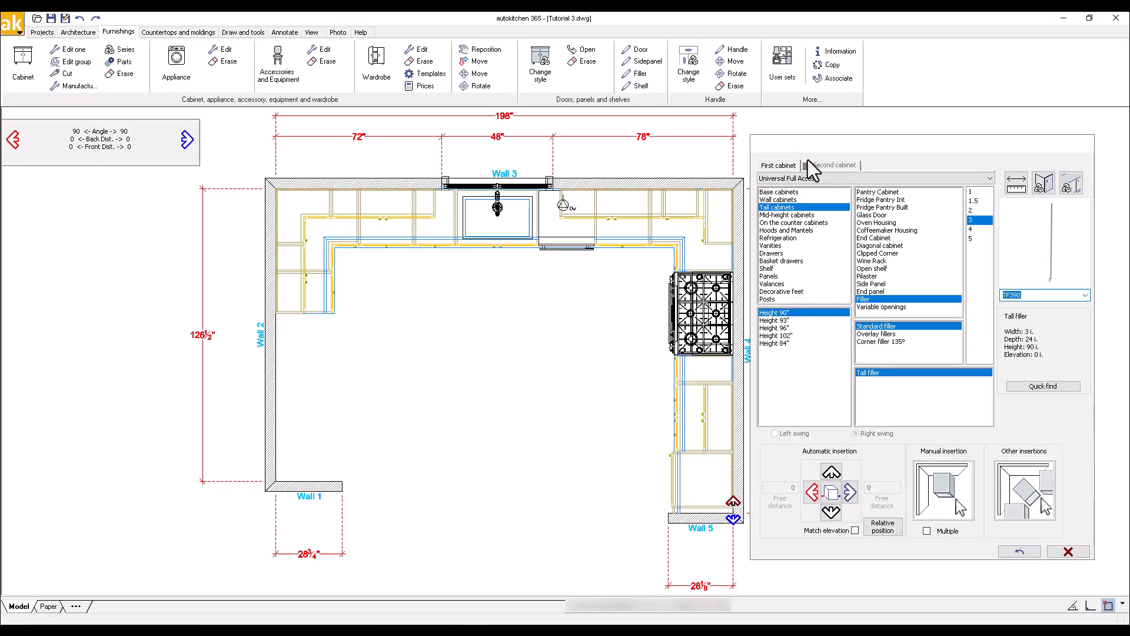
click(831, 492)
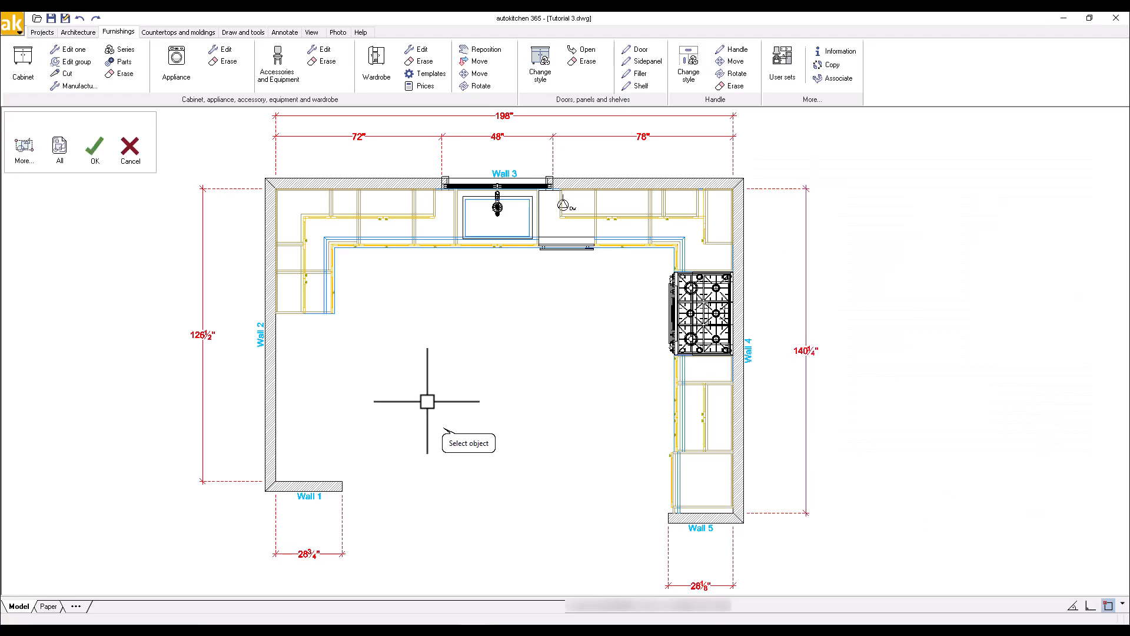
click(290, 295)
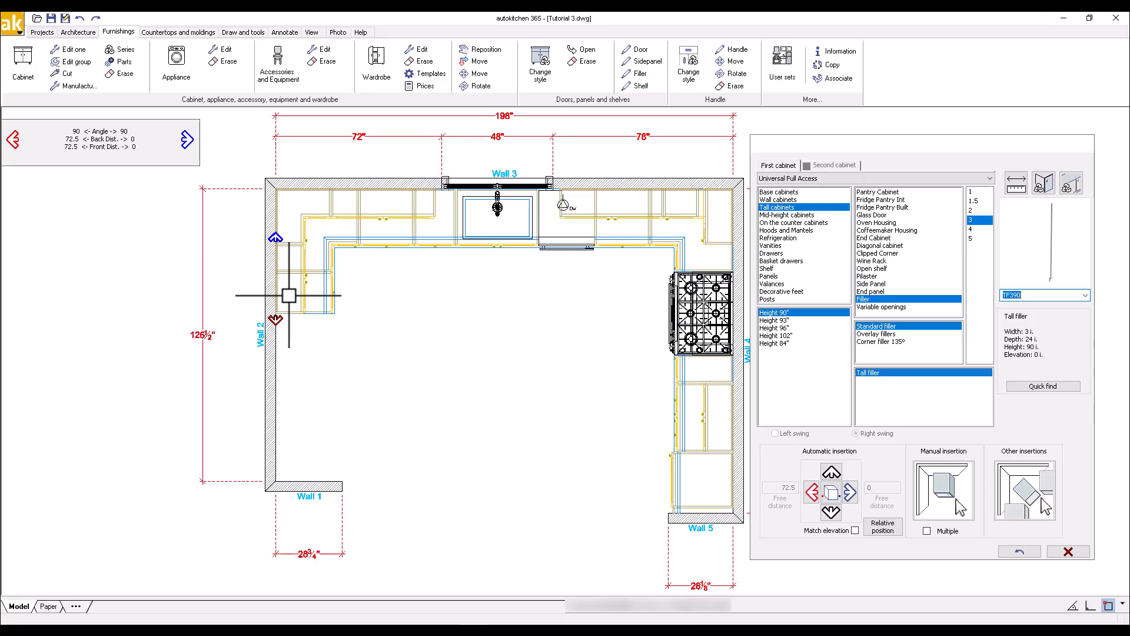
click(896, 290)
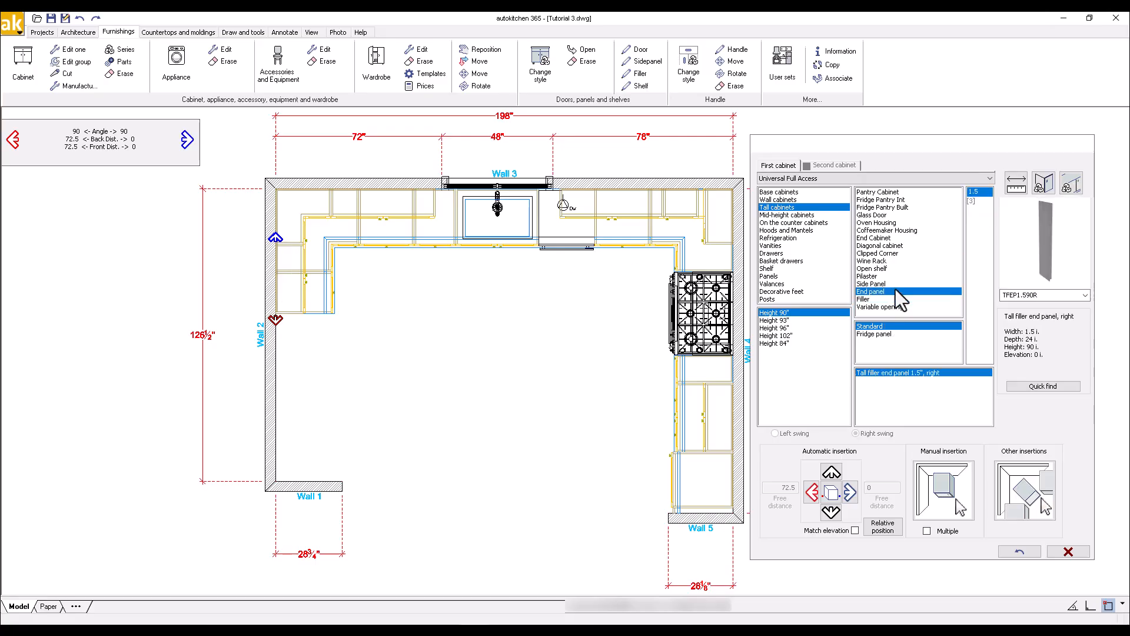
click(889, 335)
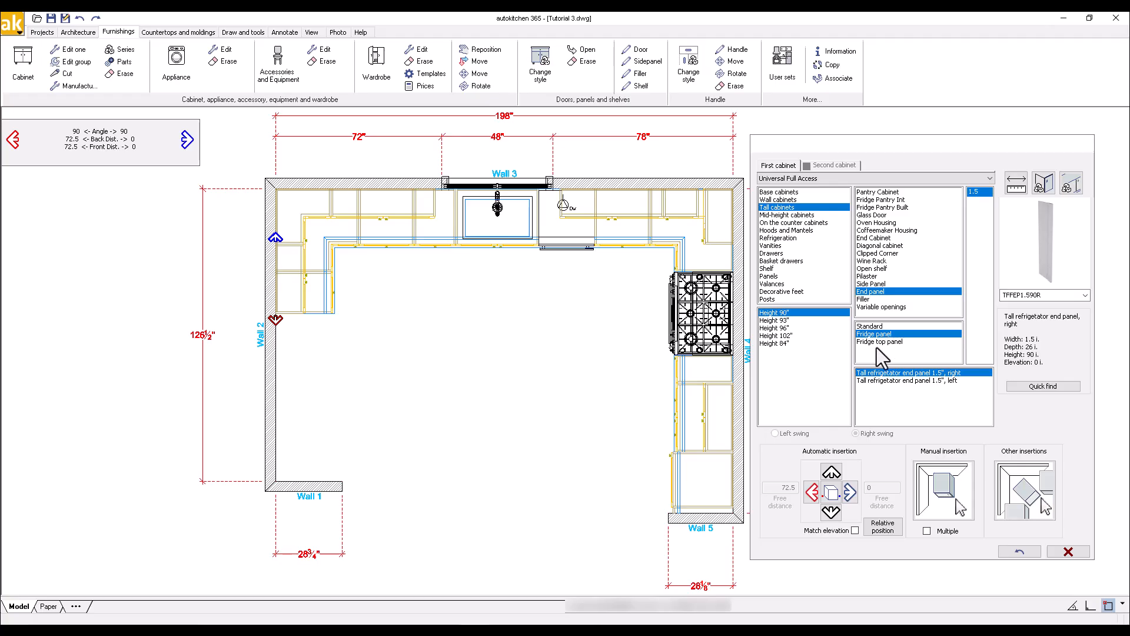
click(815, 503)
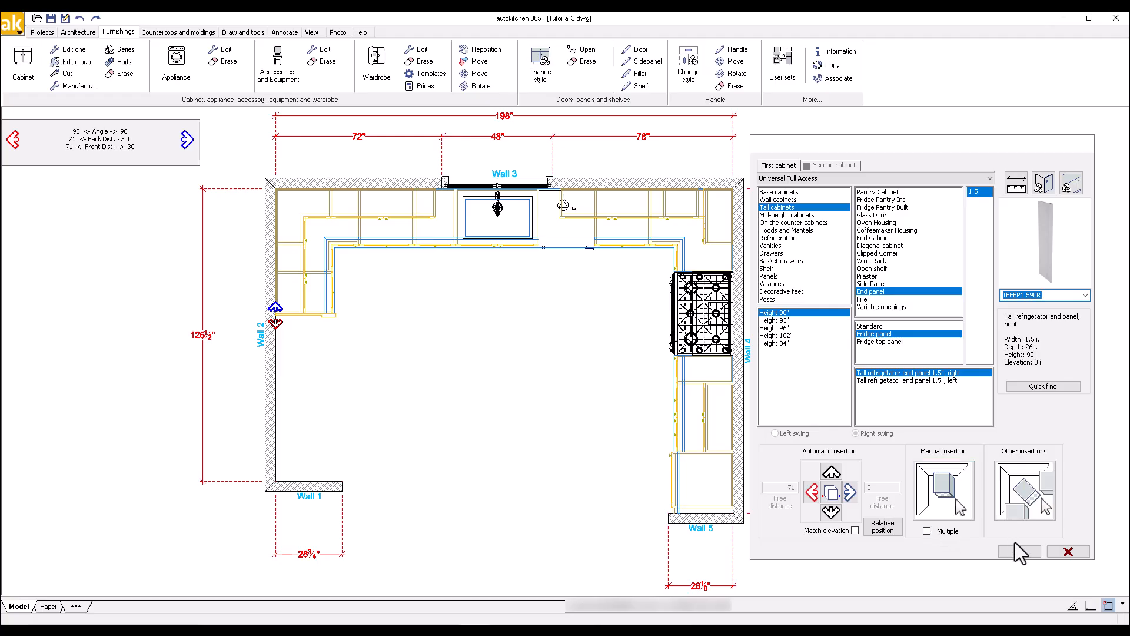
click(1069, 552)
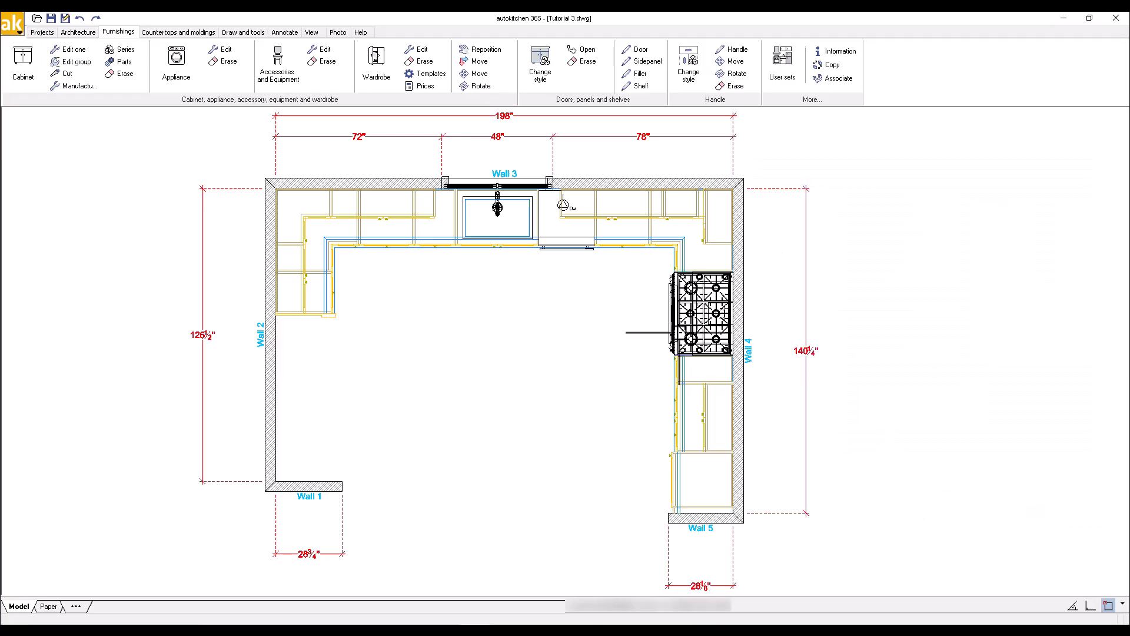
- Choose the 36-inch Subzero BI-36U stainless built-in over-and-under refrigerator/freezer, right version
click(177, 62)
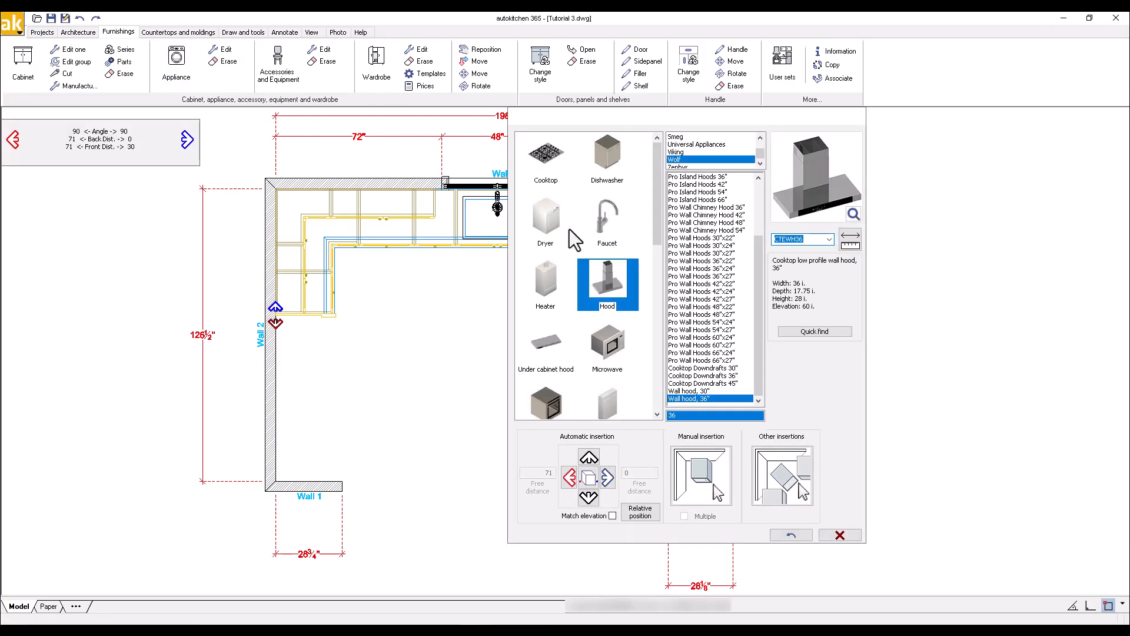
scroll(618, 332, down, 3)
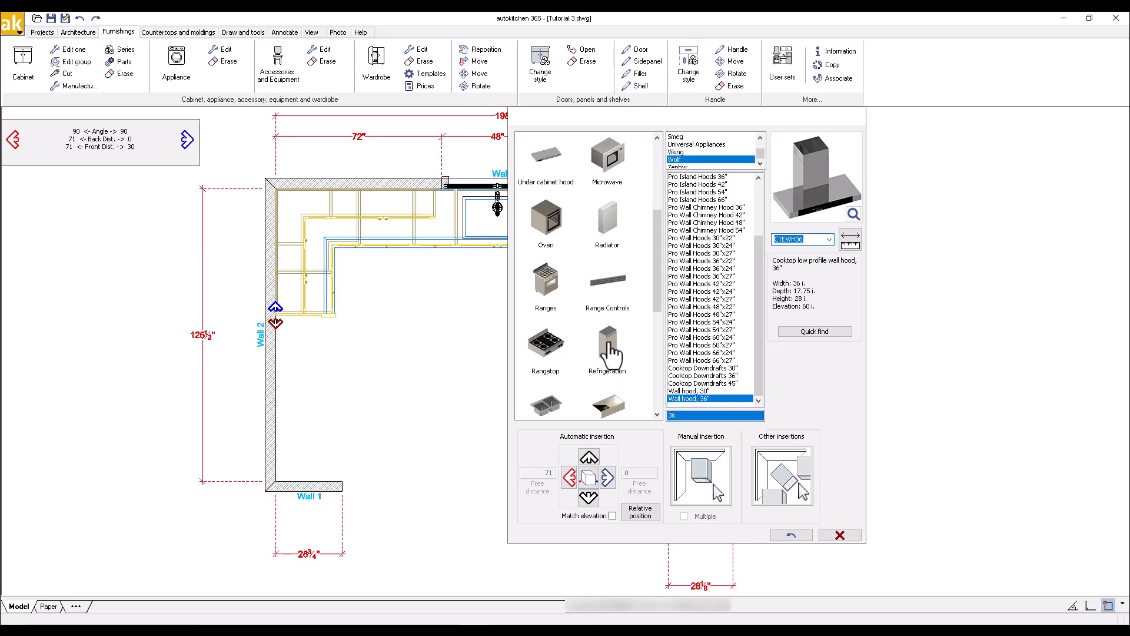
click(610, 349)
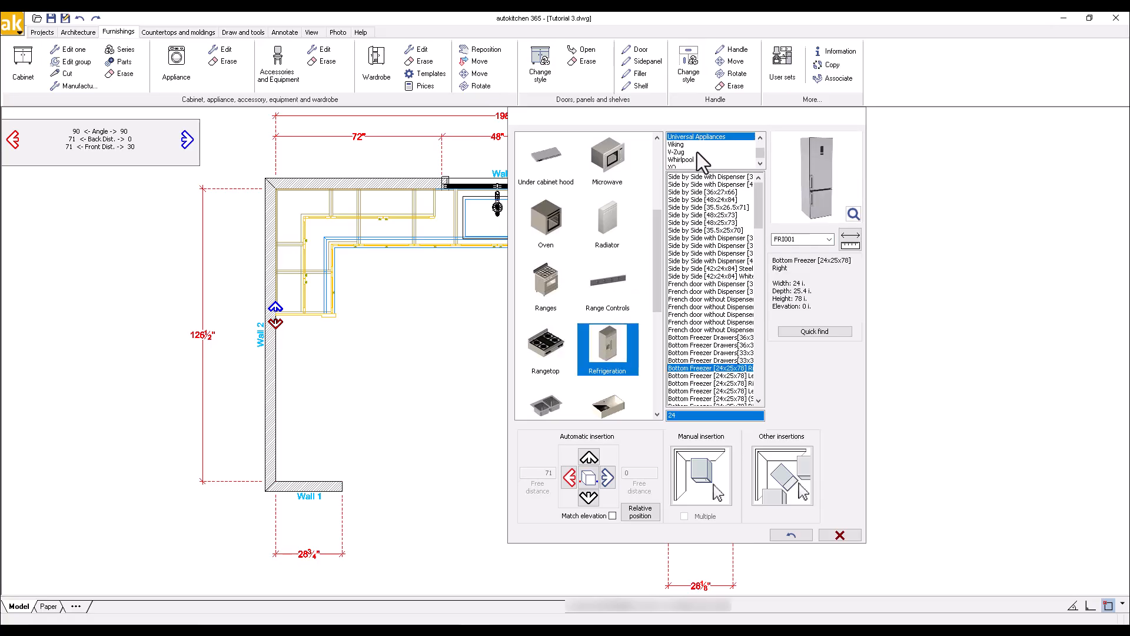
scroll(699, 152, up, 1)
click(692, 139)
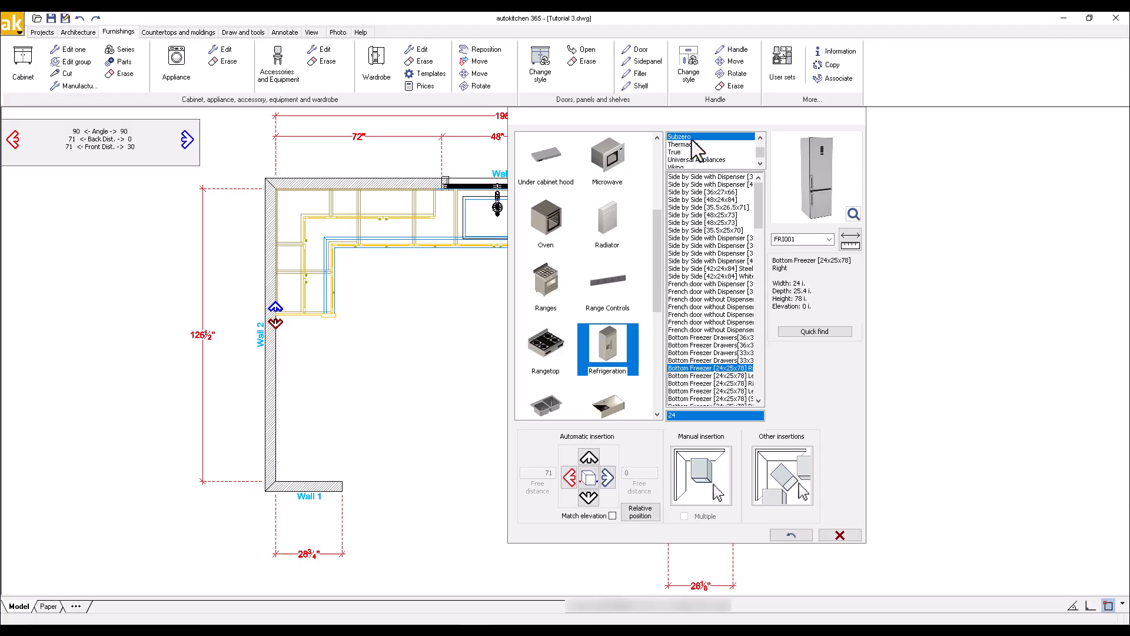
click(722, 256)
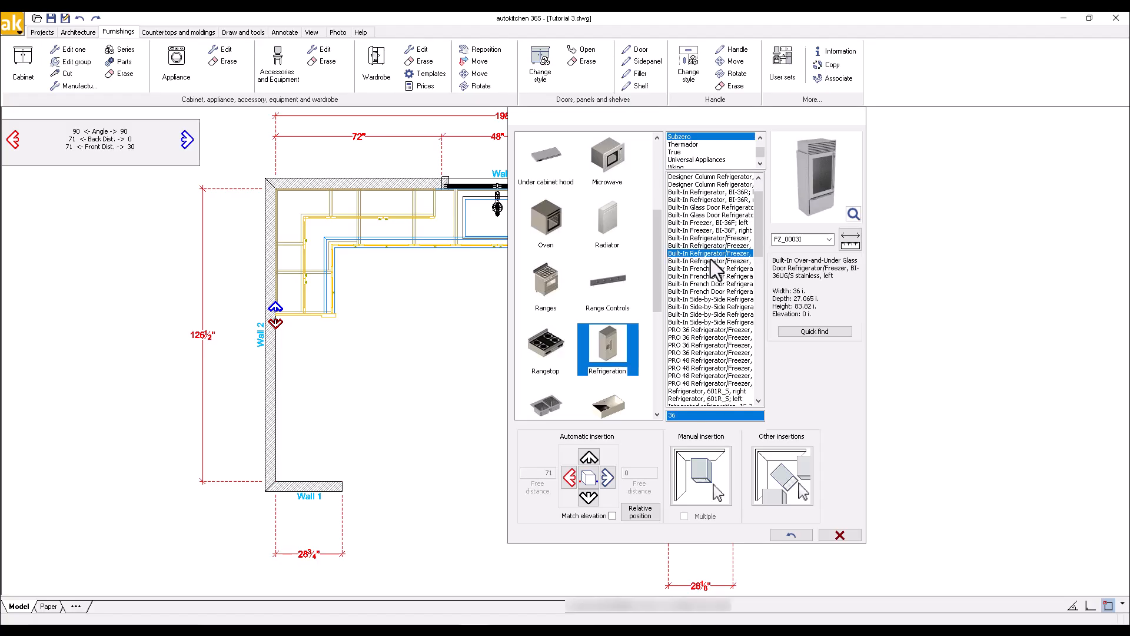
click(713, 246)
click(715, 230)
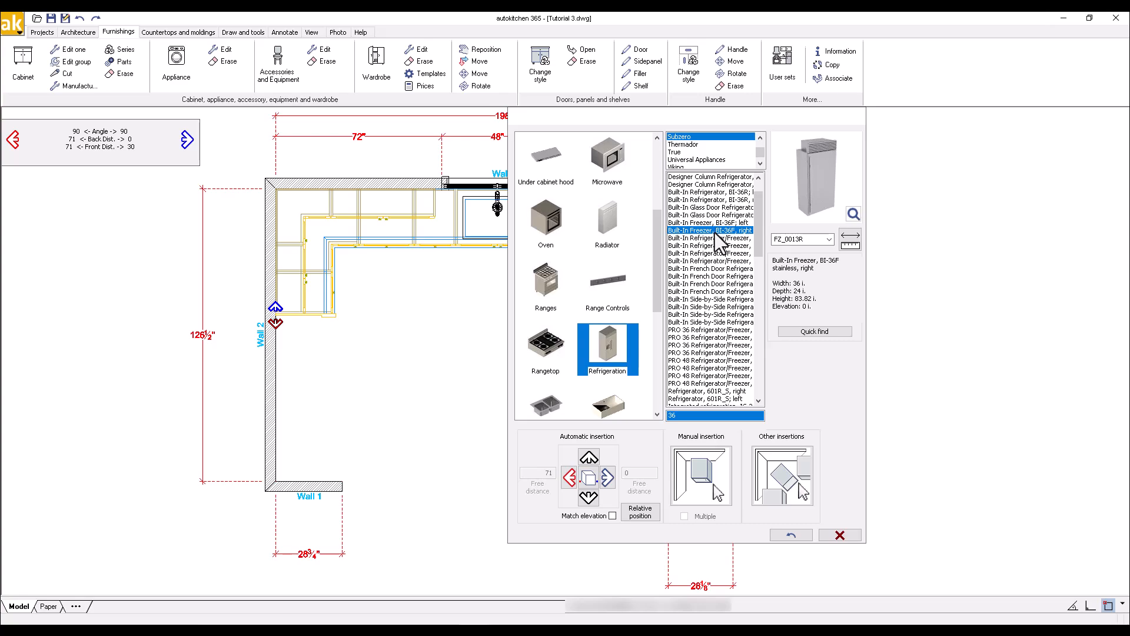
click(714, 237)
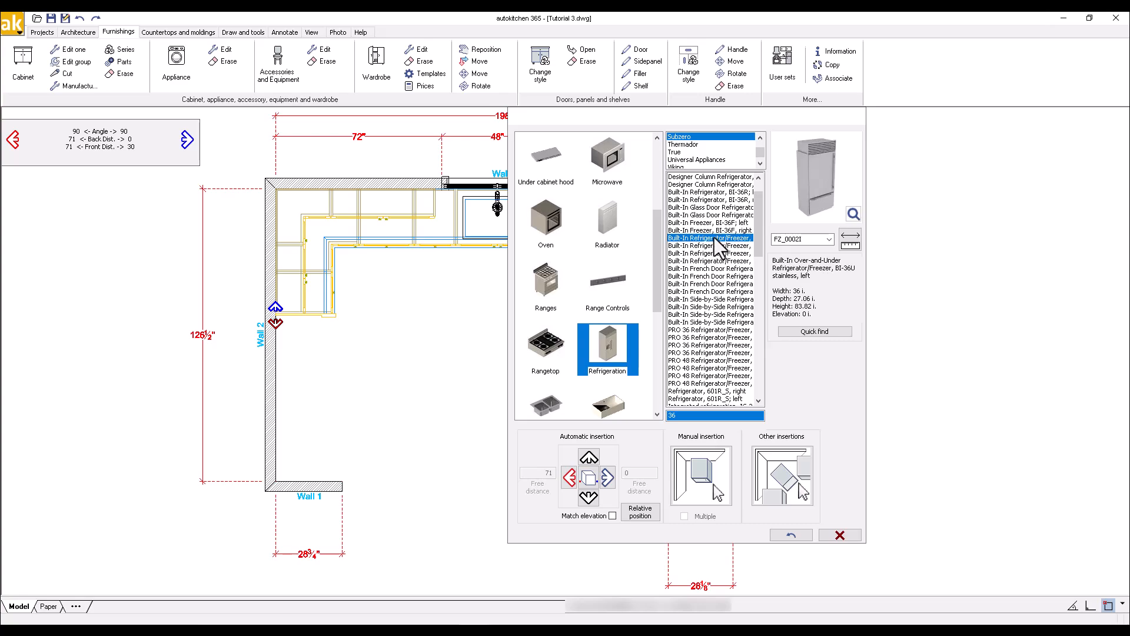
click(714, 245)
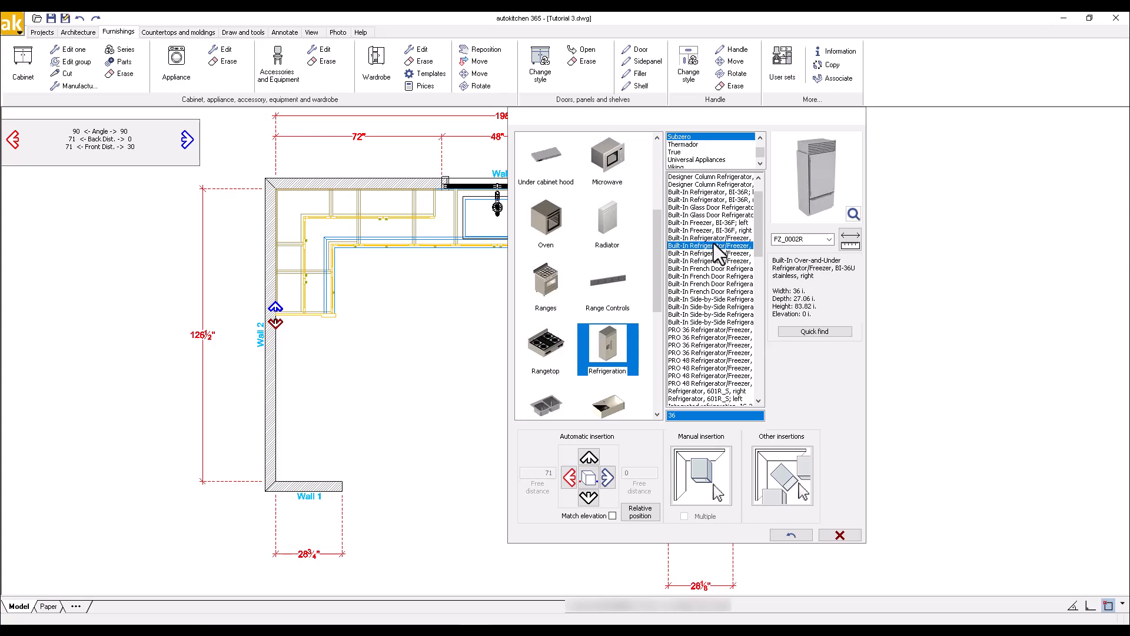
- Insert the refrigerator on Wall 2 beside the end panel, toward Wall 1, with a 0.5-inch lateral distance
click(632, 511)
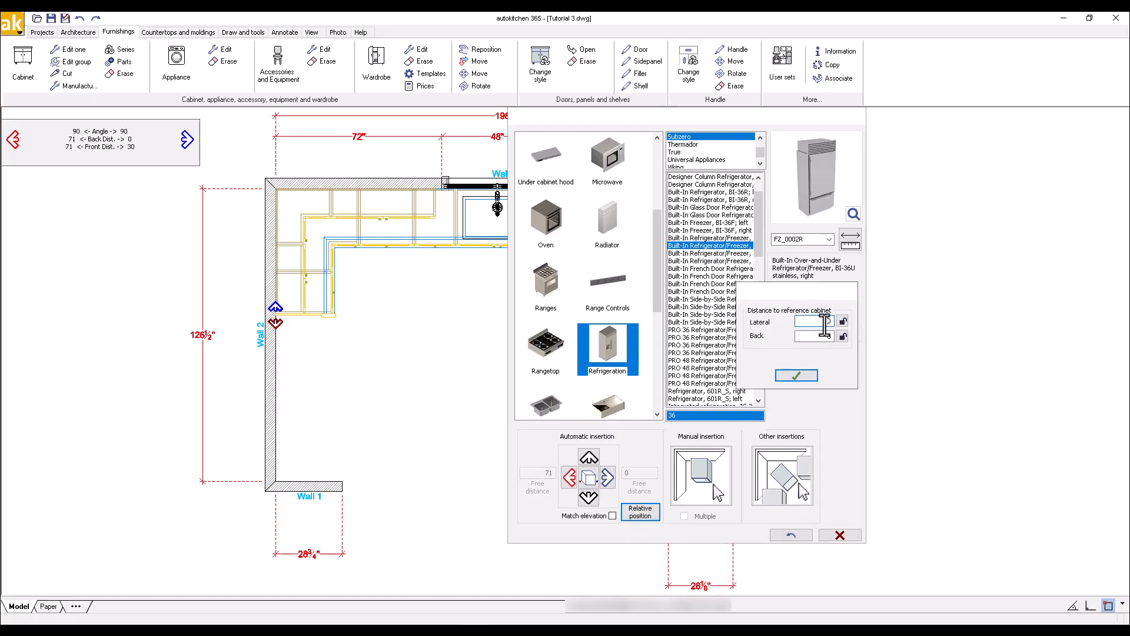
drag(825, 325, 838, 326)
click(796, 377)
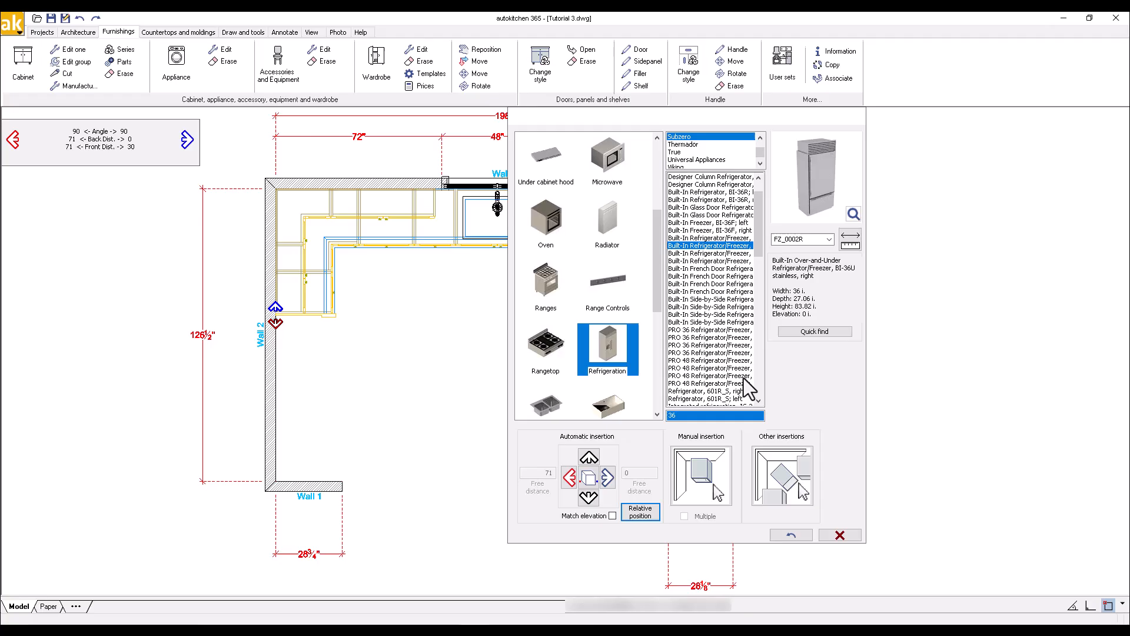
click(570, 479)
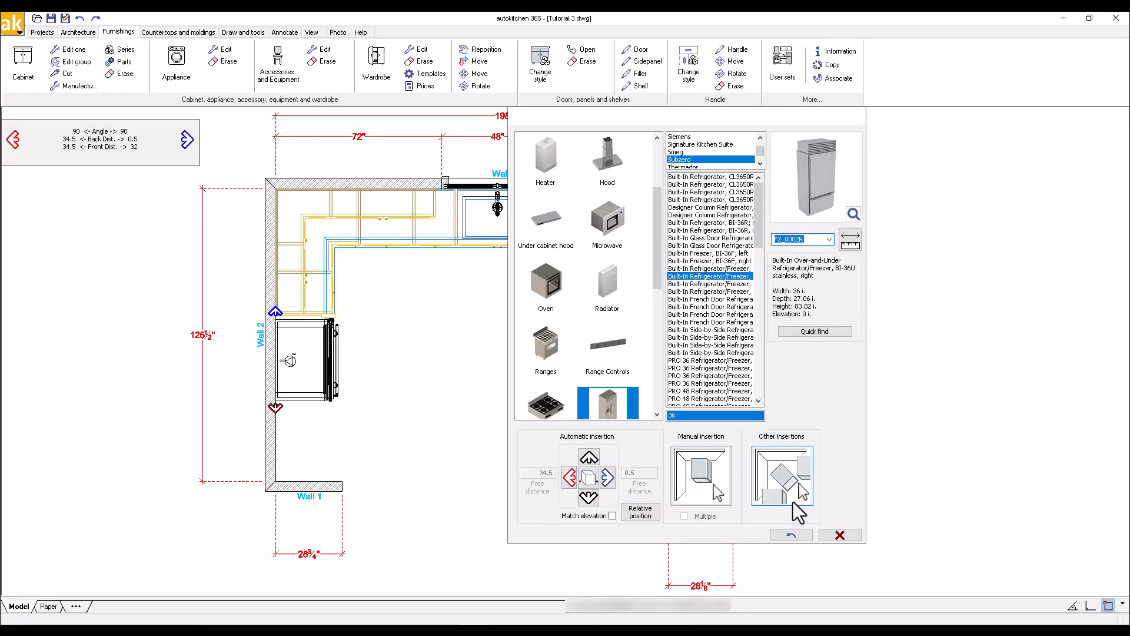
click(854, 535)
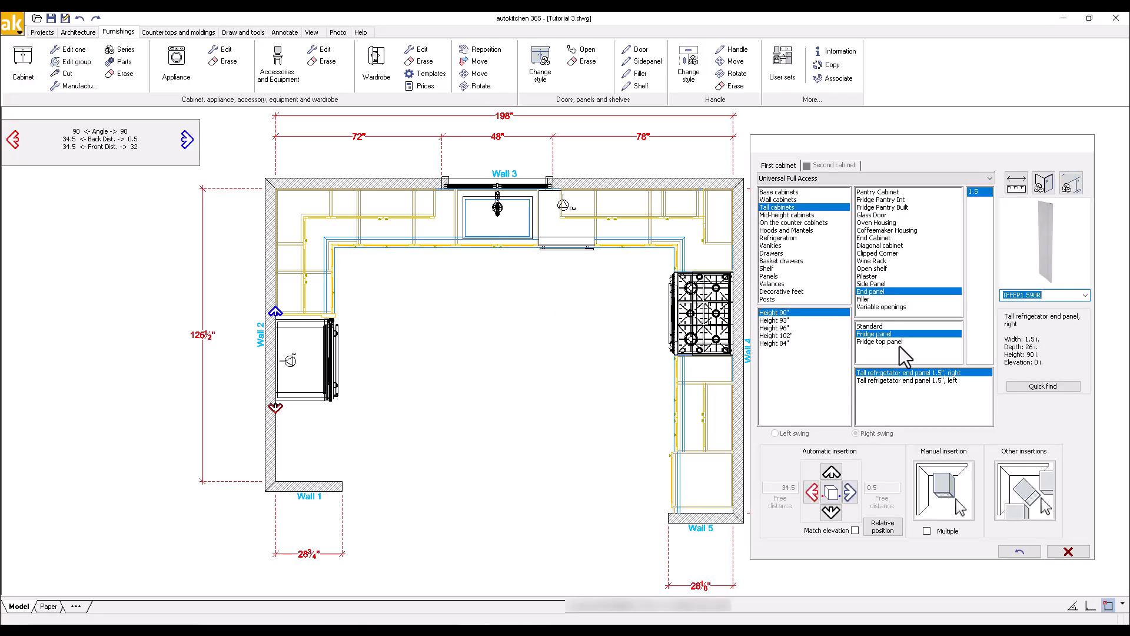
- Place a 1.5-inch left tall refrigerator end panel on the refrigerator's Wall 1 side with a 0.5-inch lateral distance
click(919, 381)
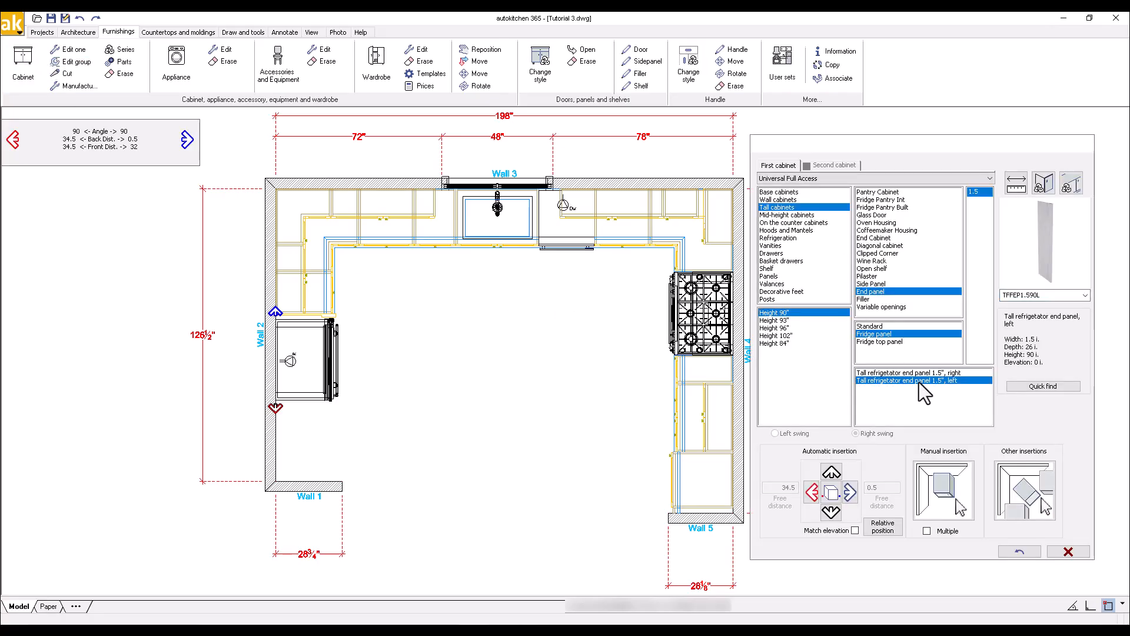
click(884, 527)
double_click(827, 321)
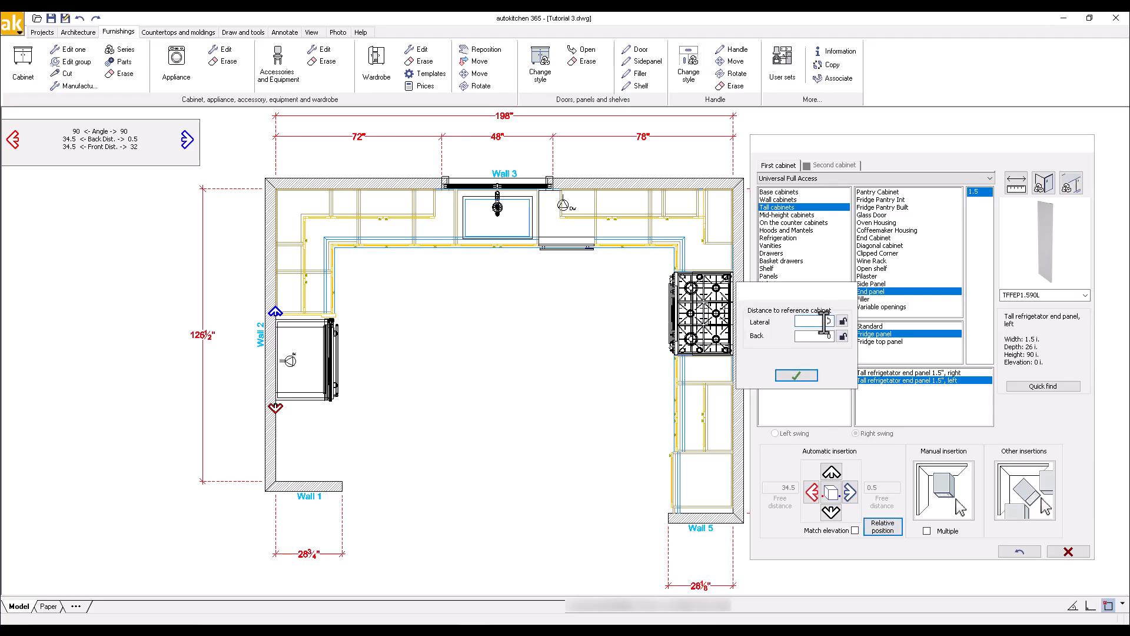
text(.5)
click(796, 376)
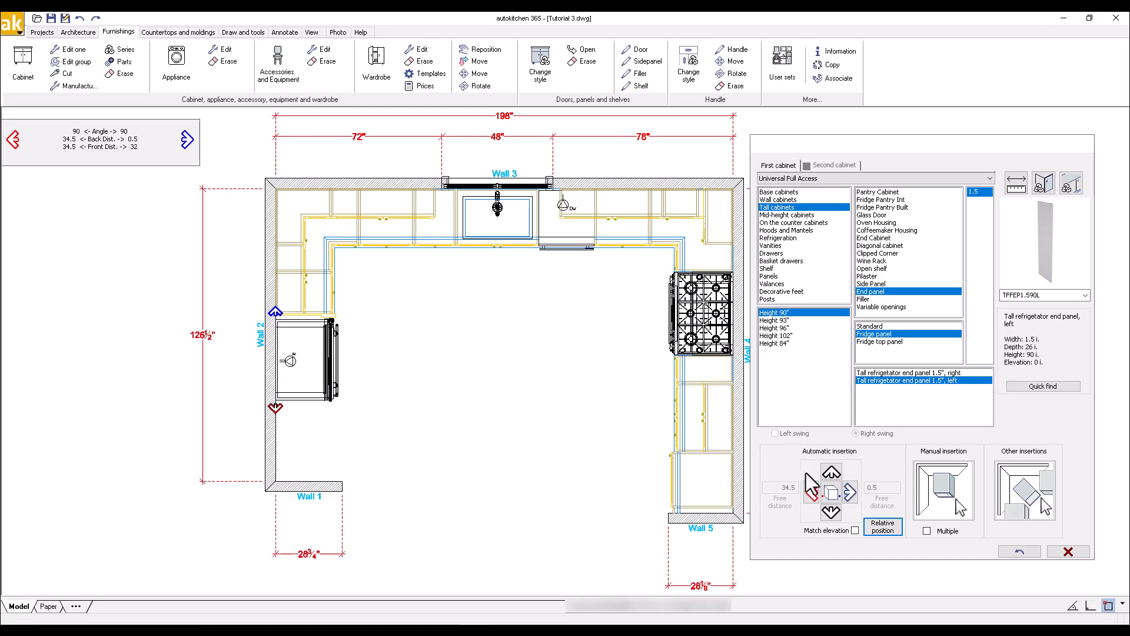
click(816, 491)
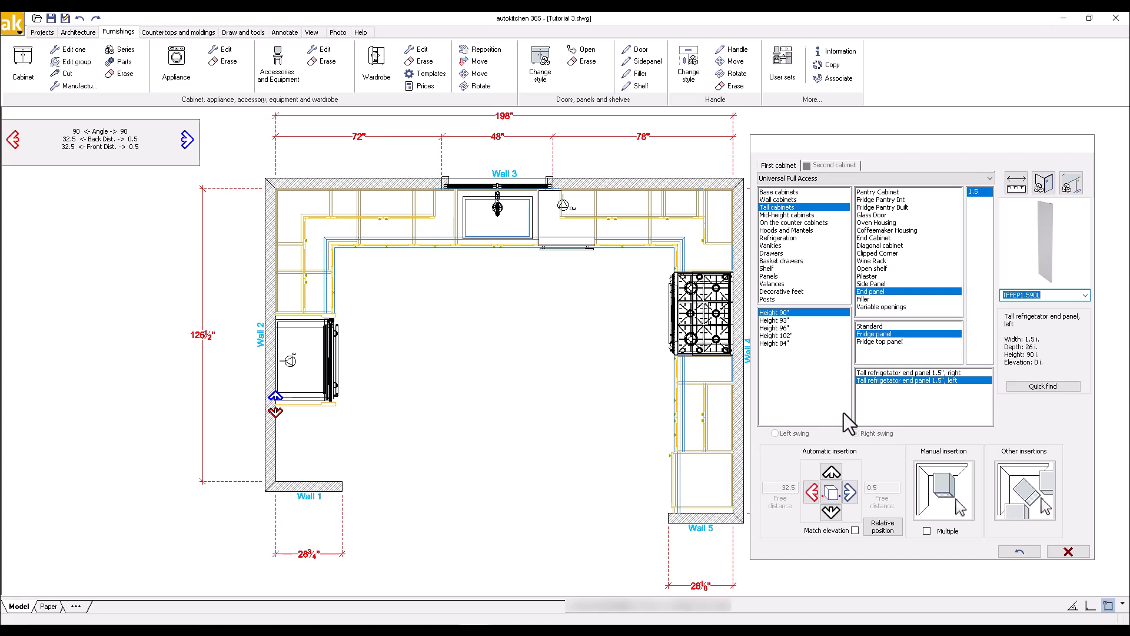
- Choose the top refrigerator panel from the 90-inch-high end panels and set its width to 37 inches
click(893, 343)
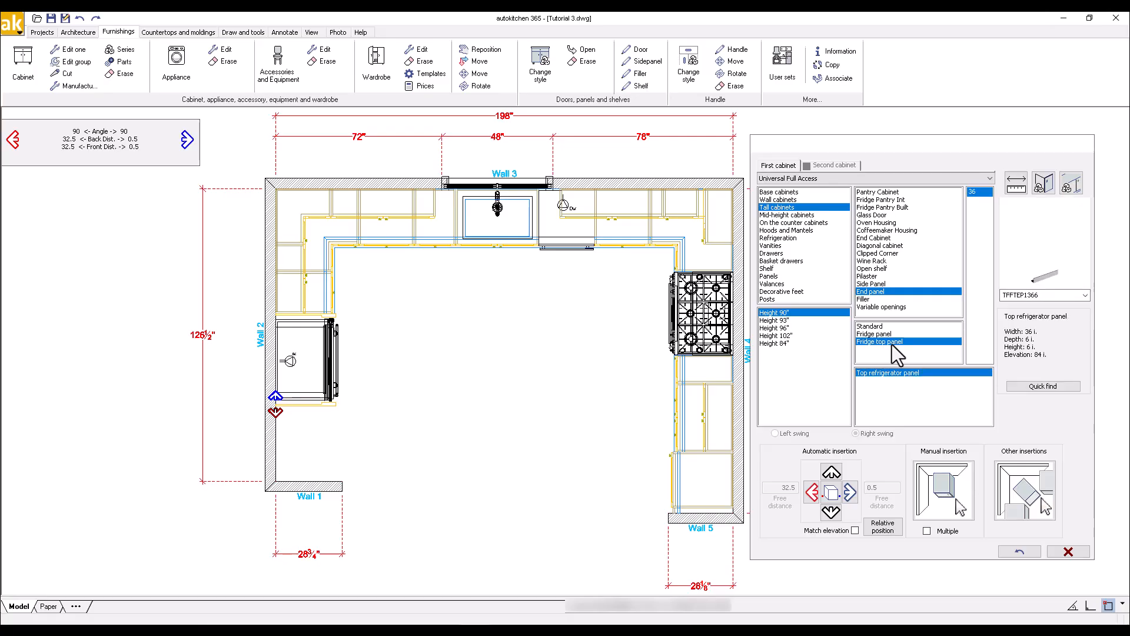
click(1023, 183)
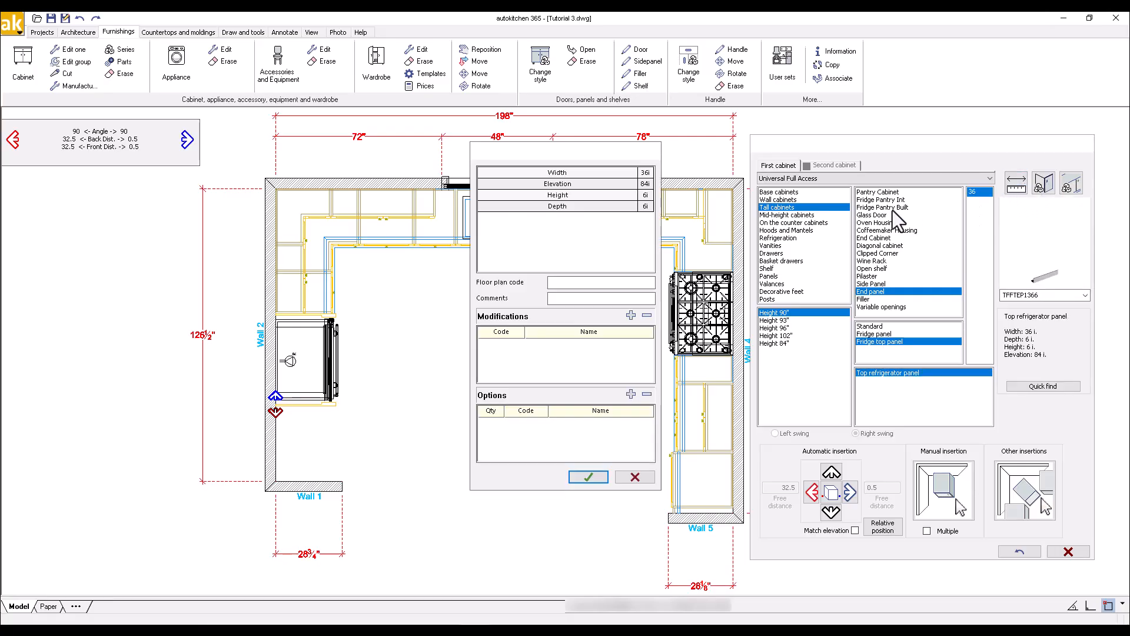
click(645, 173)
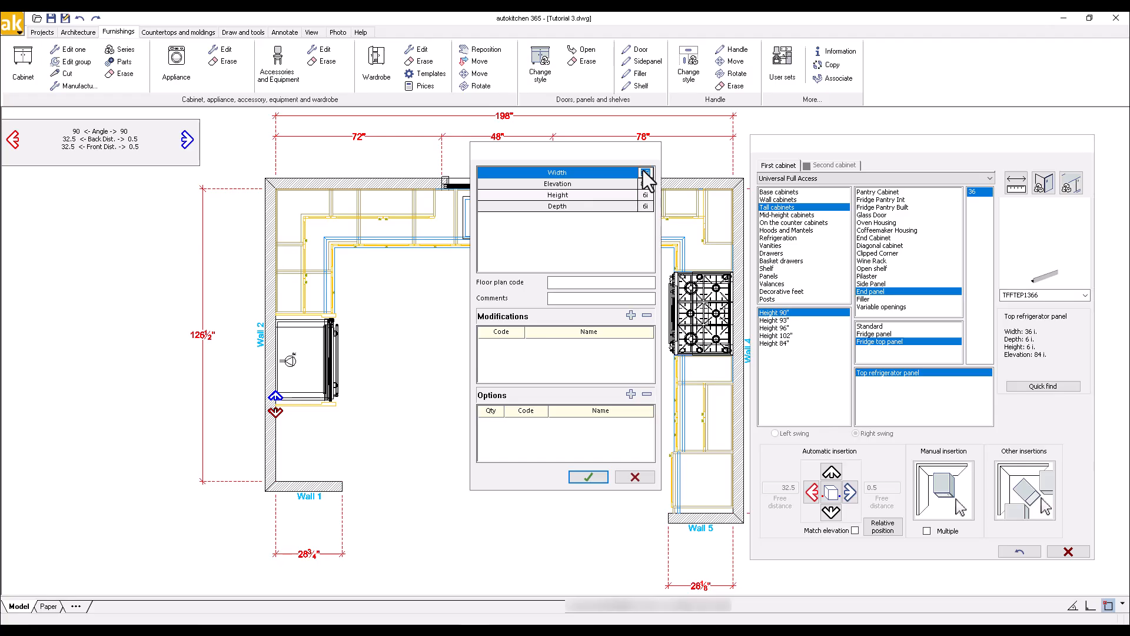
text(37)
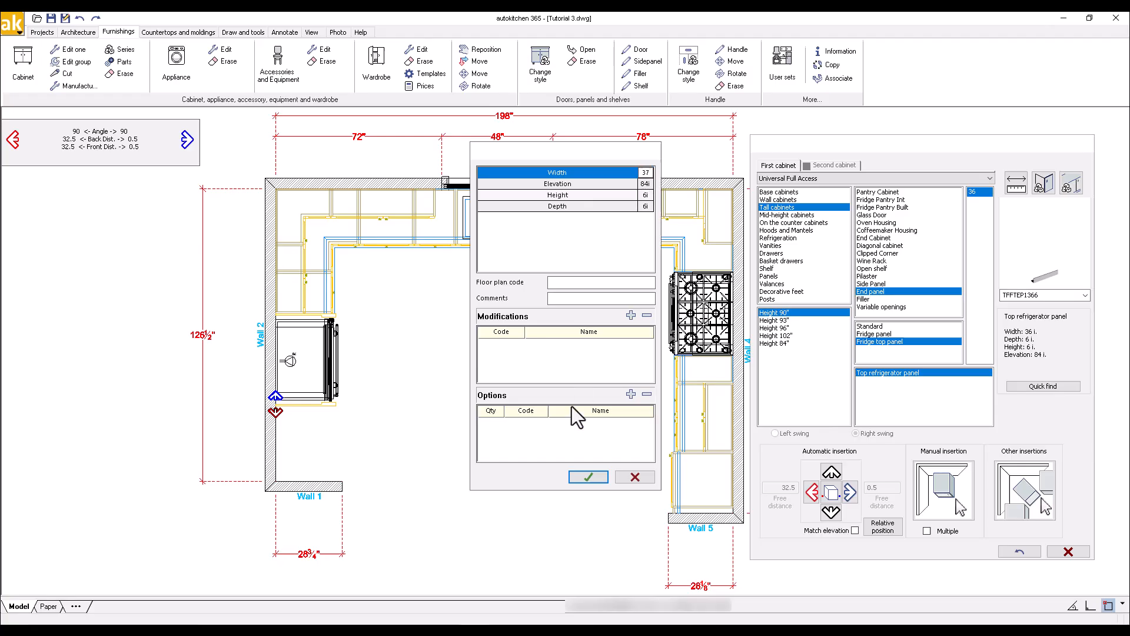
click(588, 477)
- Insert the top refrigerator panel between the two end panels with a 20-inch back distance, keeping its full width
click(886, 527)
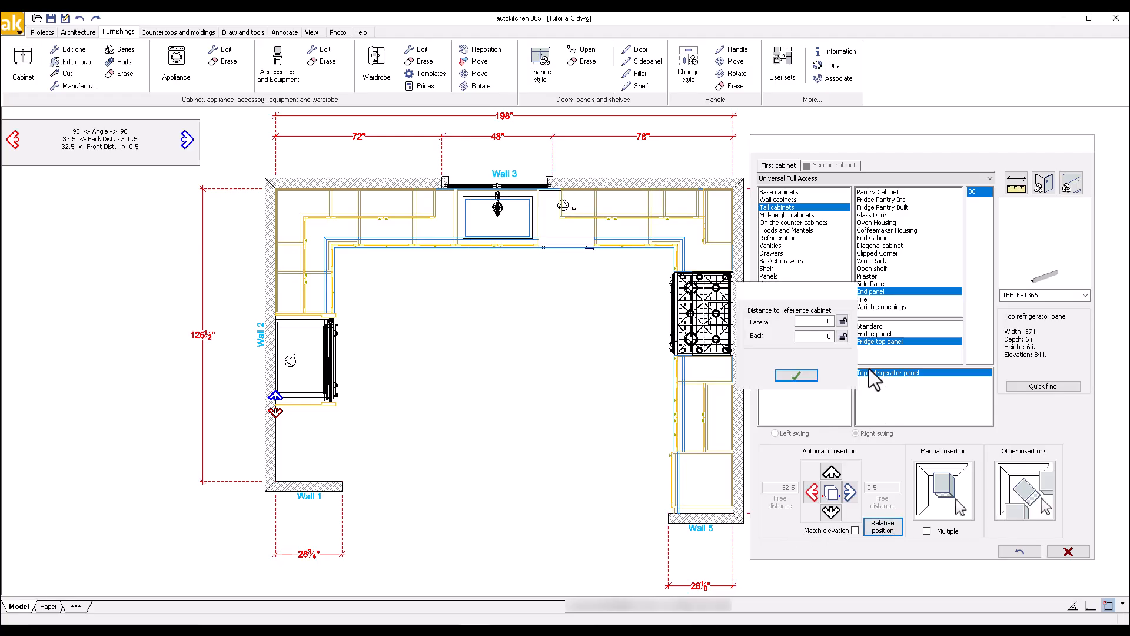
click(831, 336)
text(20)
click(797, 376)
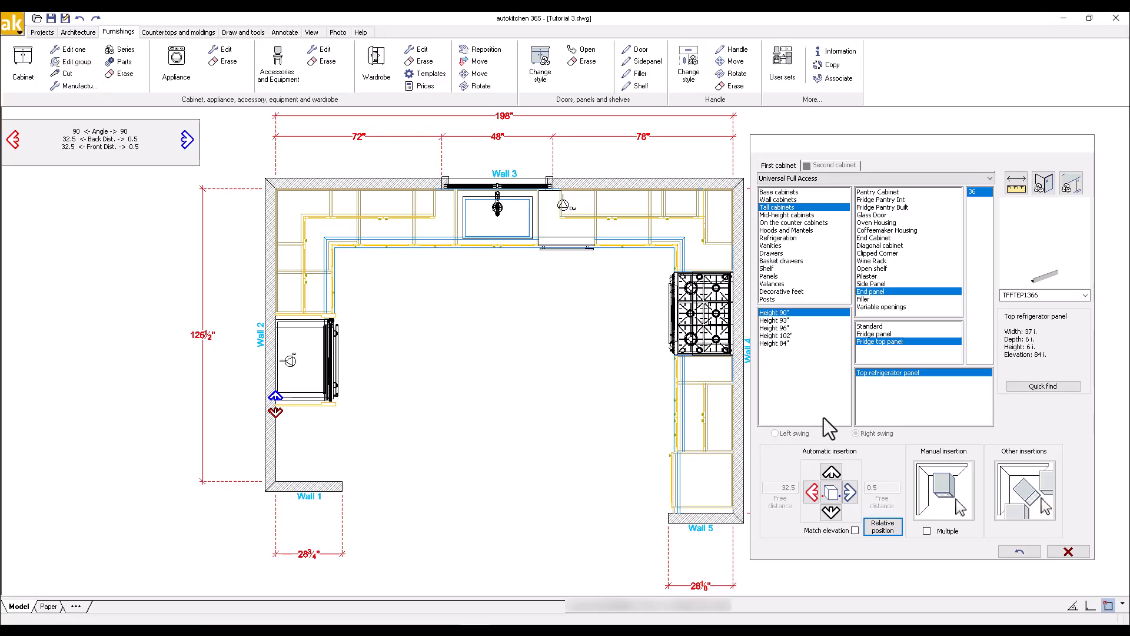
click(851, 491)
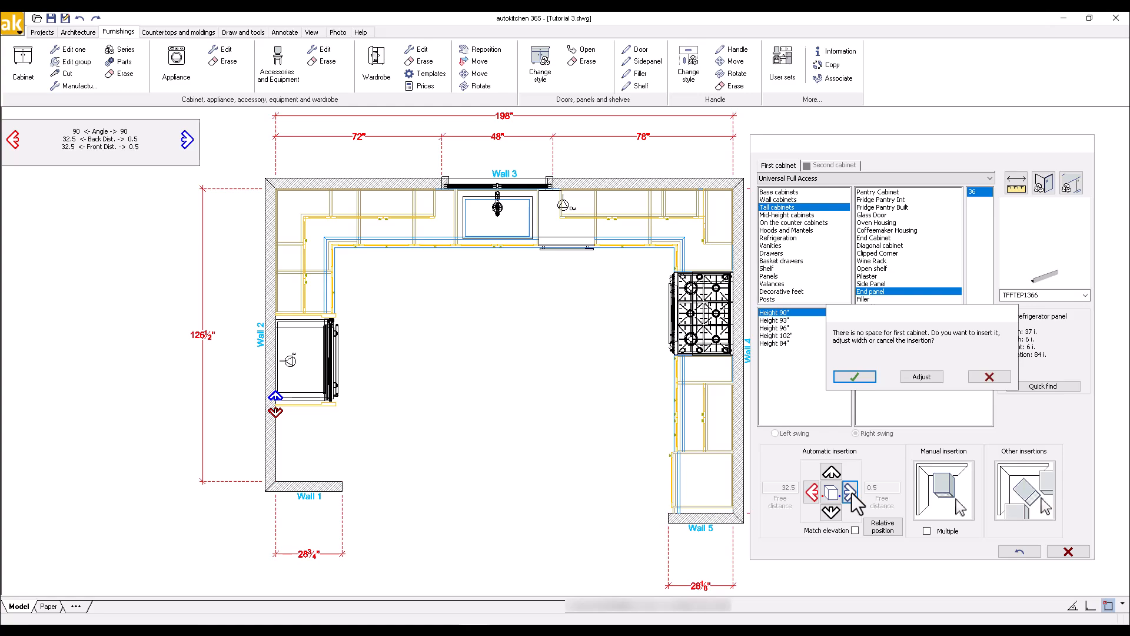
click(865, 375)
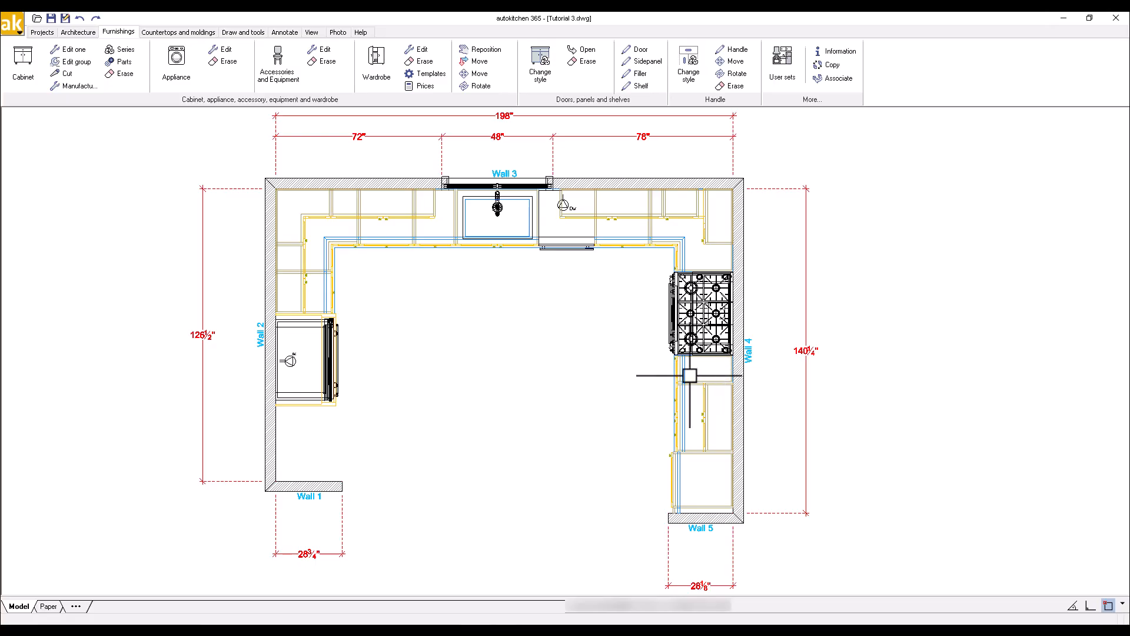
- Insert a 30-inch-wide, 90-inch-high pantry cabinet with 2 lower and 2 upper doors beside the refrigerator end panel, toward Wall 1
click(850, 492)
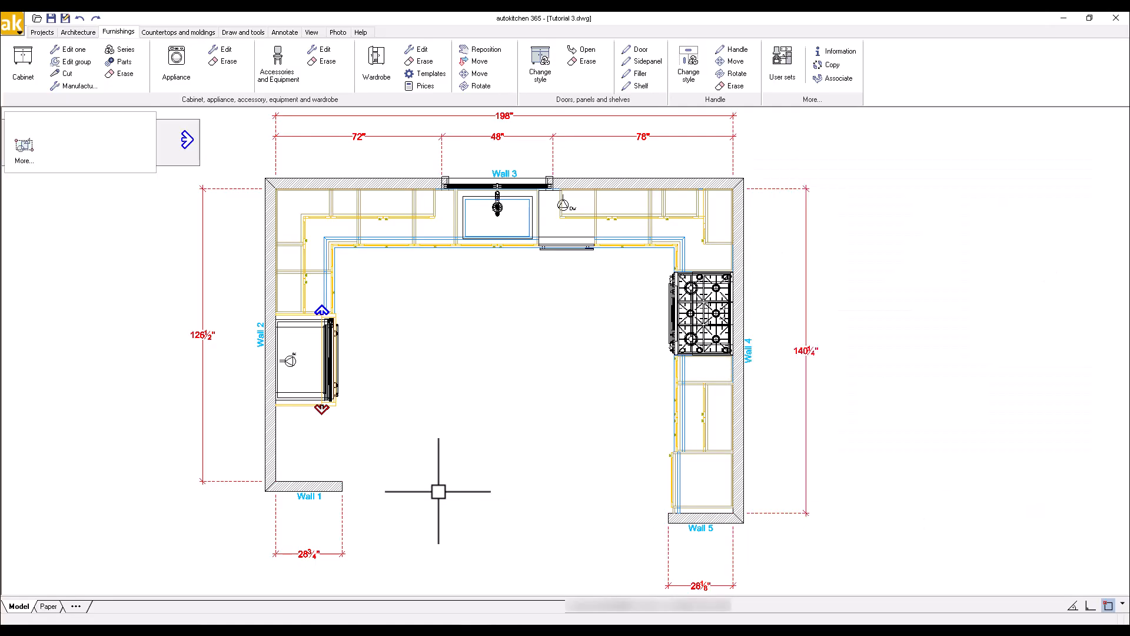
scroll(318, 419, up, 3)
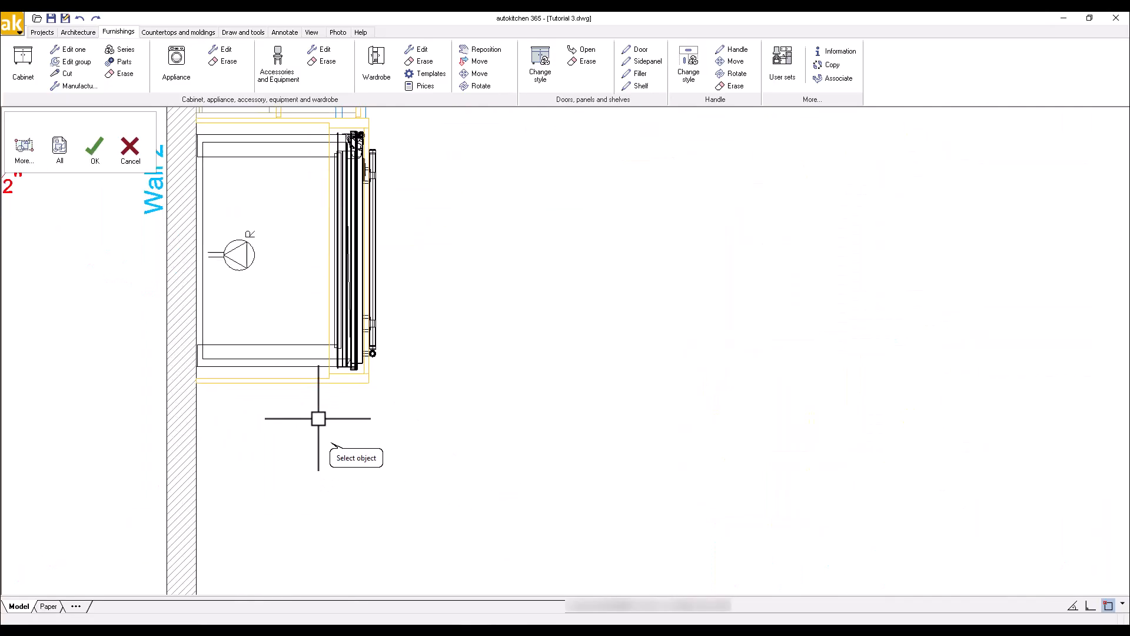
click(333, 377)
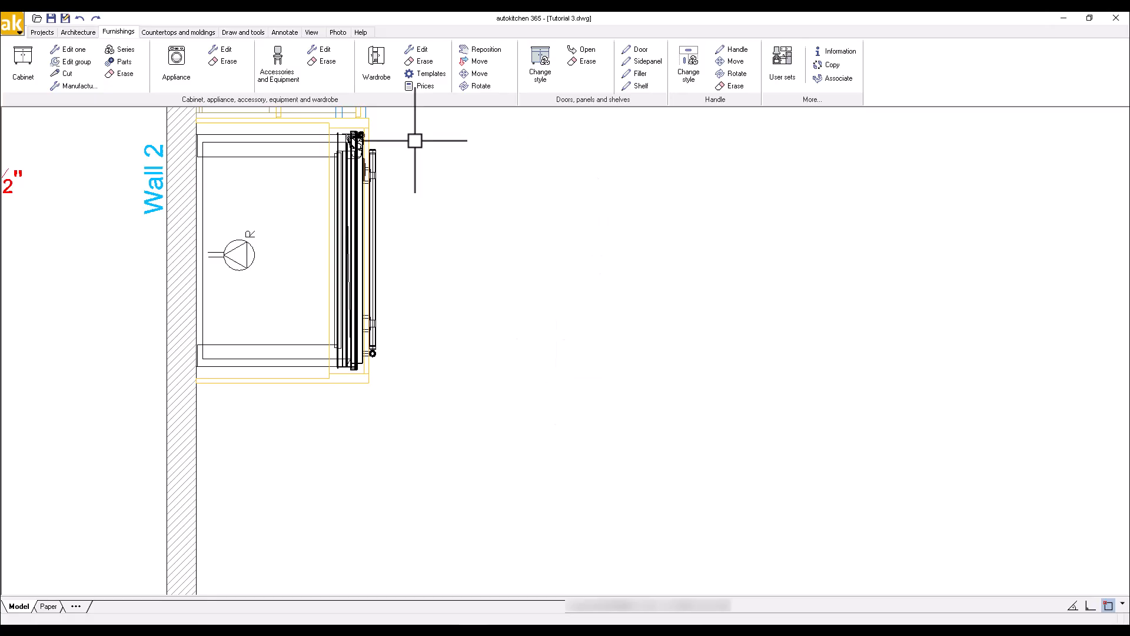
click(19, 60)
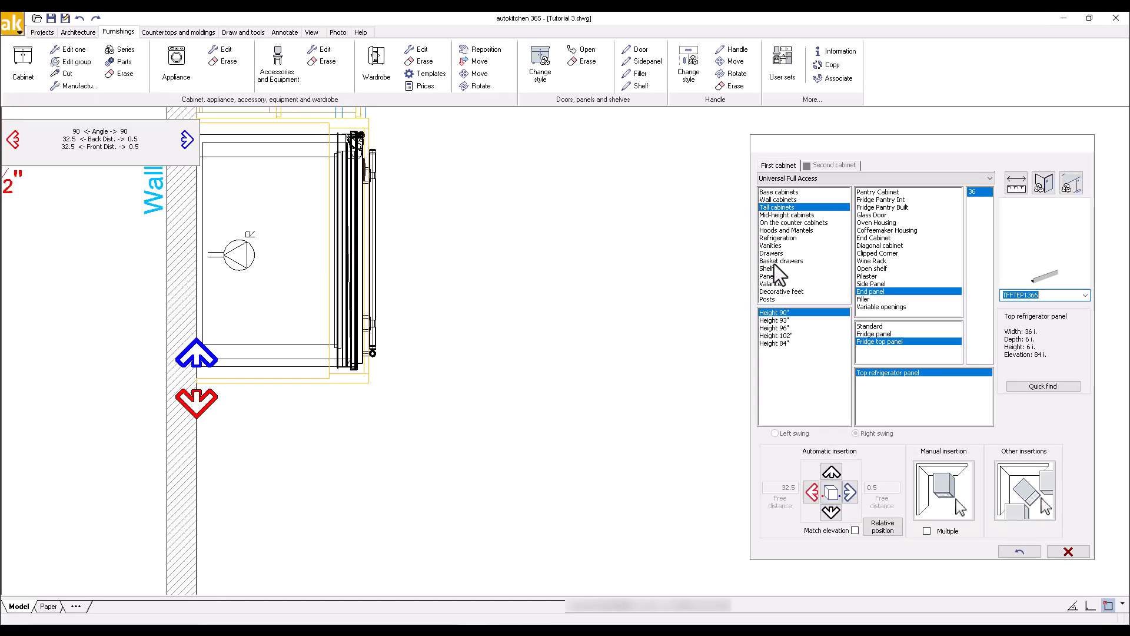
click(884, 192)
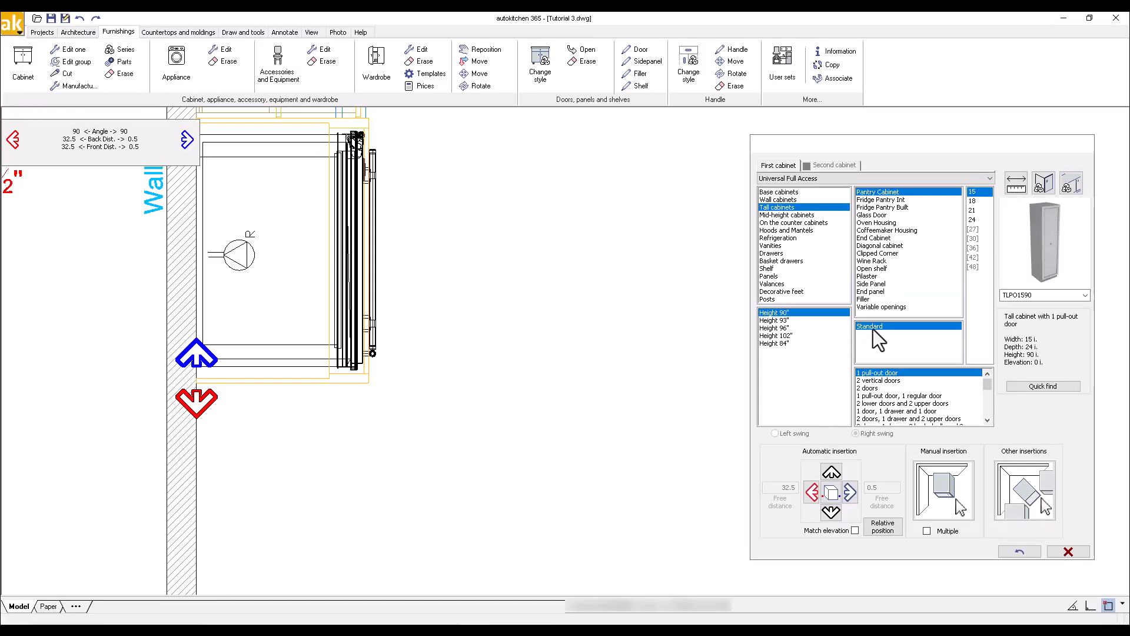
click(916, 404)
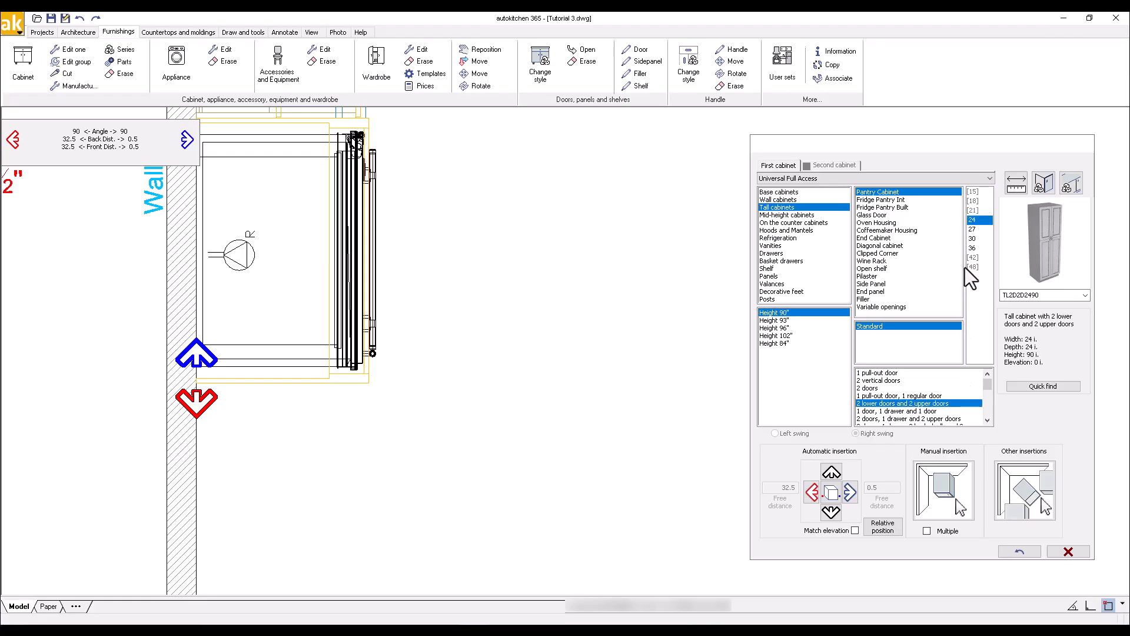
click(976, 238)
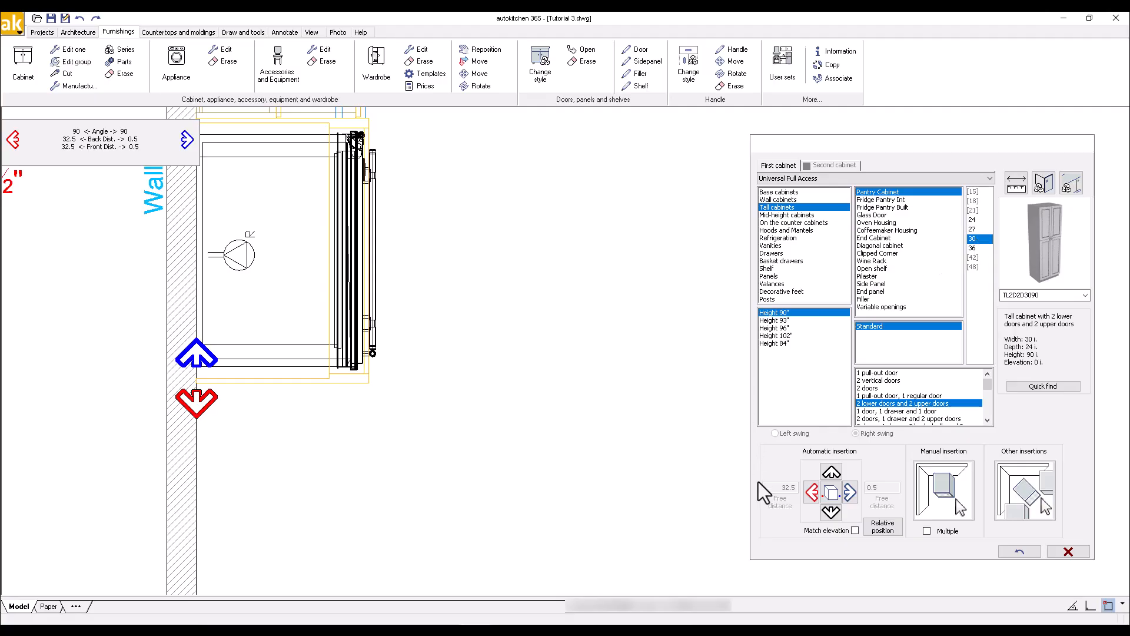
click(813, 493)
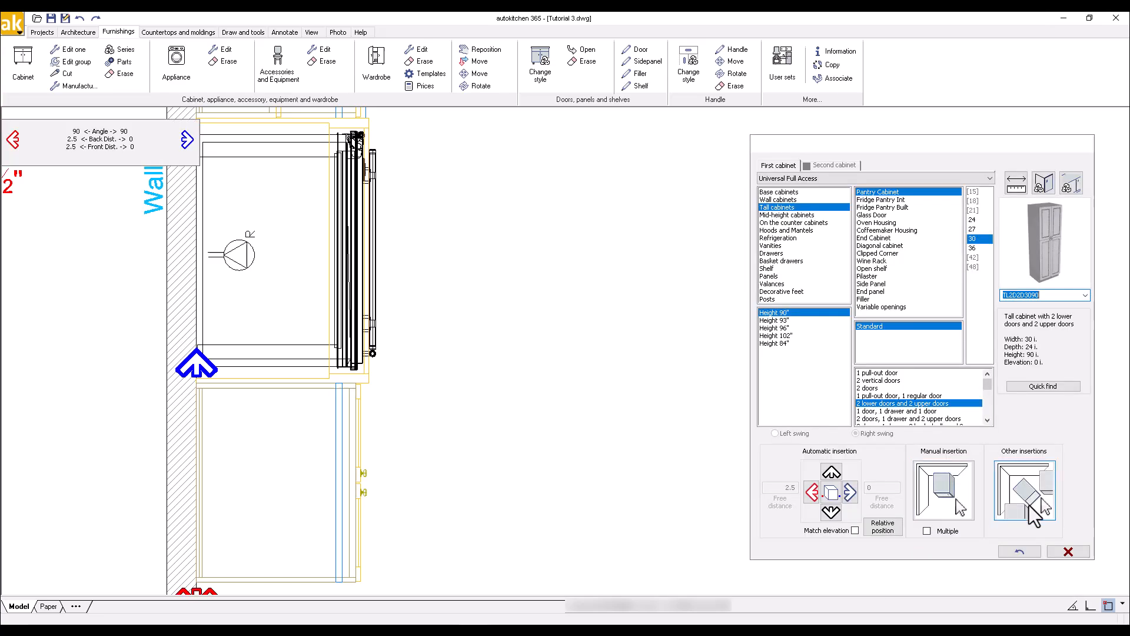
click(1082, 554)
- Move the new pantry cabinet 2 inches forward, away from Wall 2
click(480, 61)
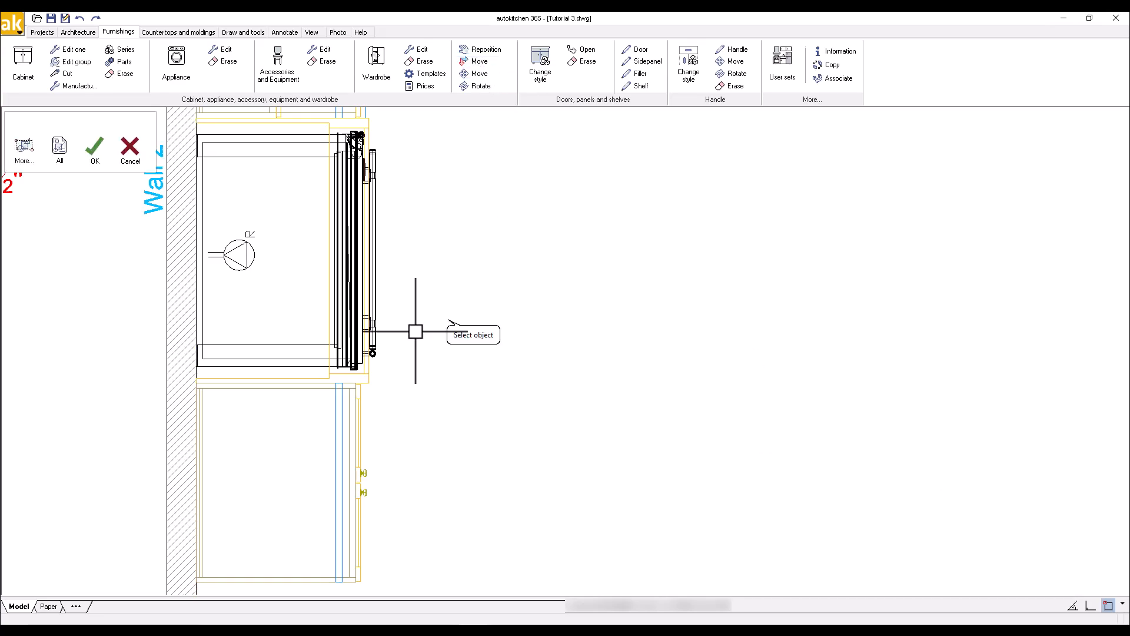
click(324, 412)
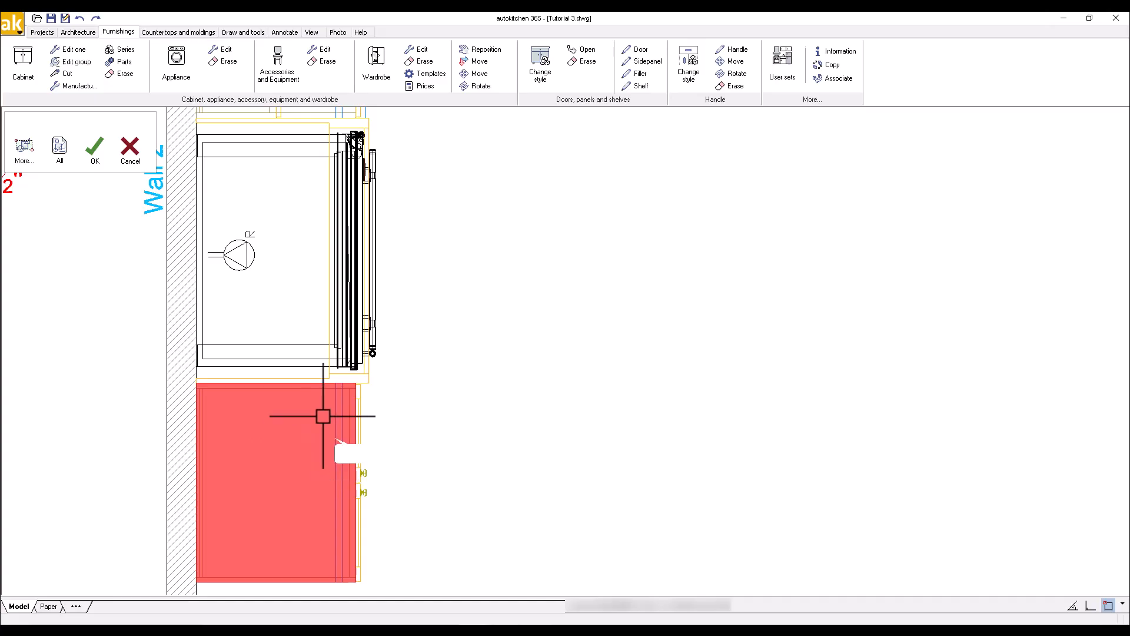
click(95, 147)
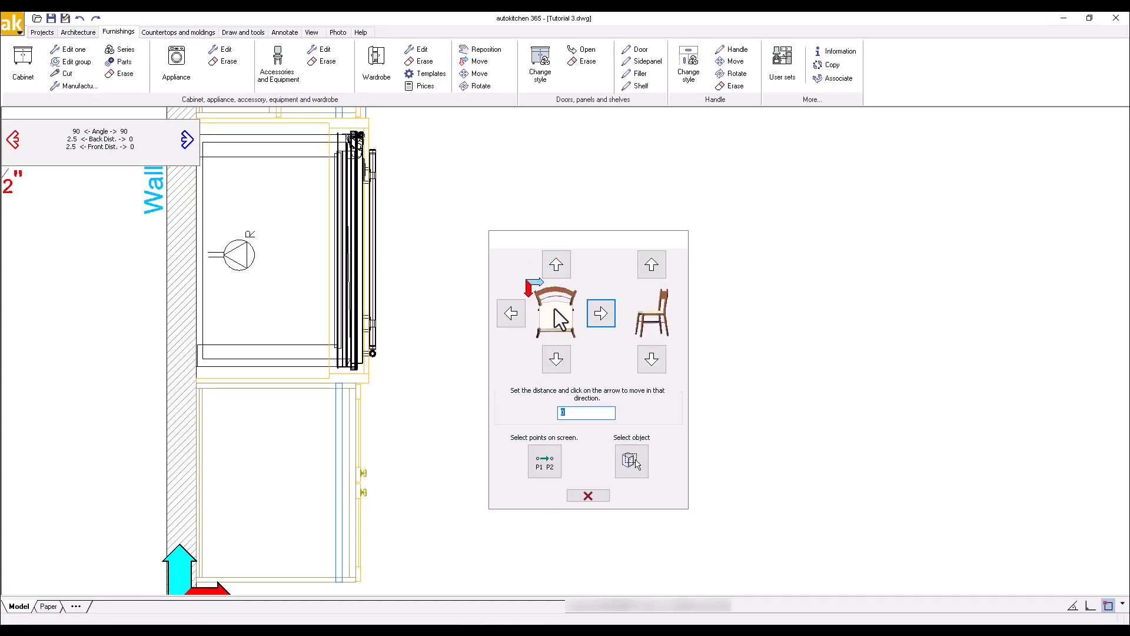
click(557, 360)
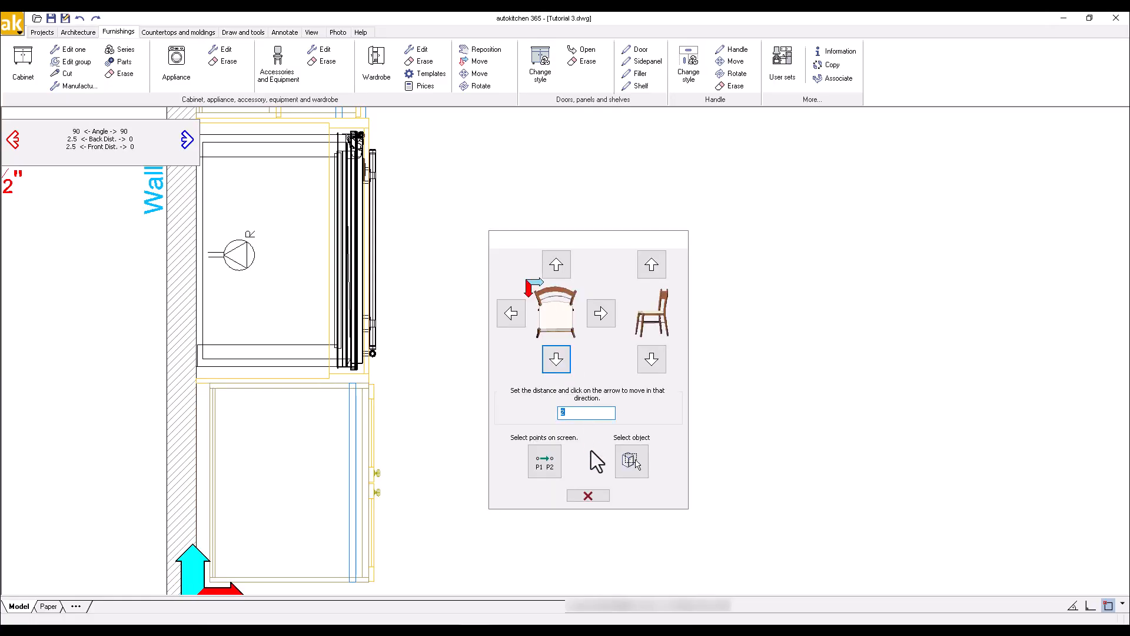
click(586, 496)
- Insert a 3-inch standard tall filler between the pantry and Wall 1, adjusting its width to the available space, and save the drawing
scroll(547, 313, down, 1)
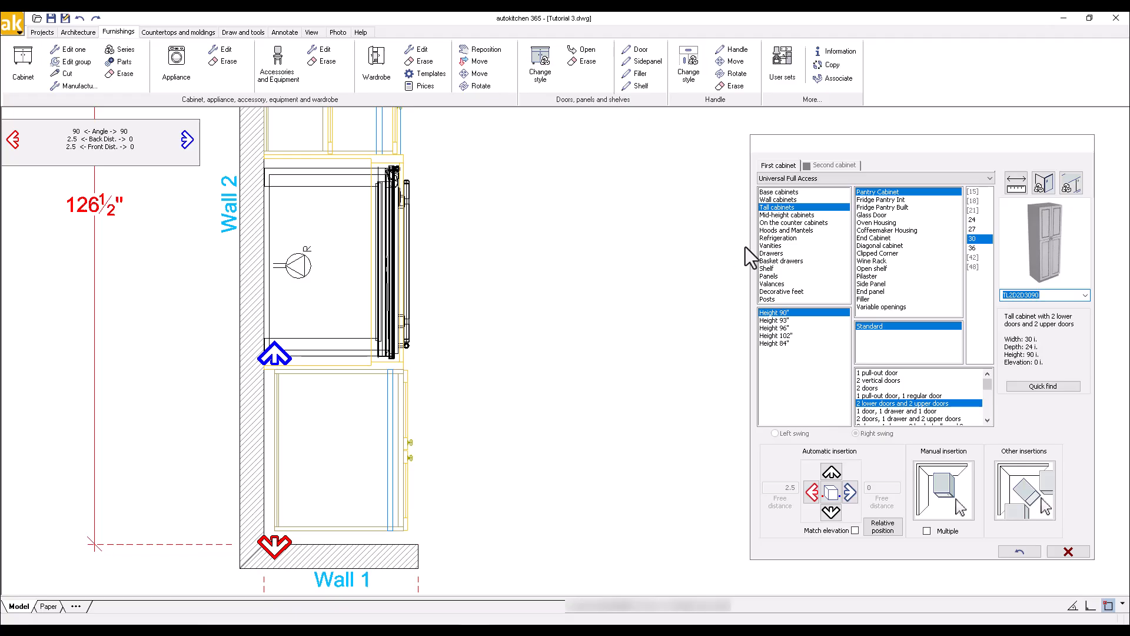
click(879, 300)
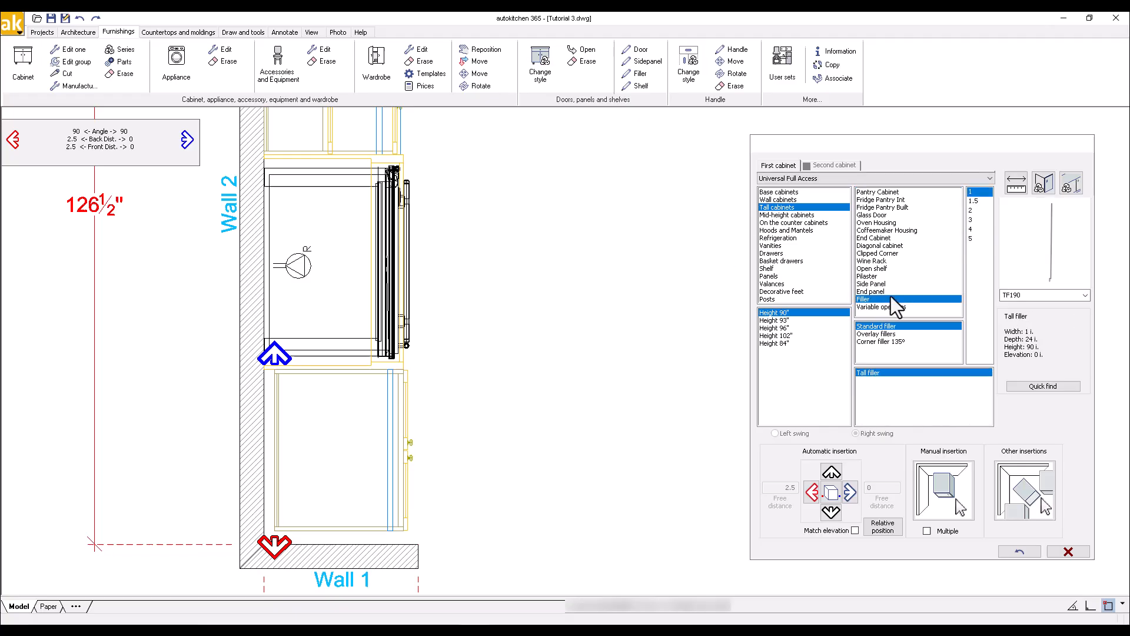
click(973, 220)
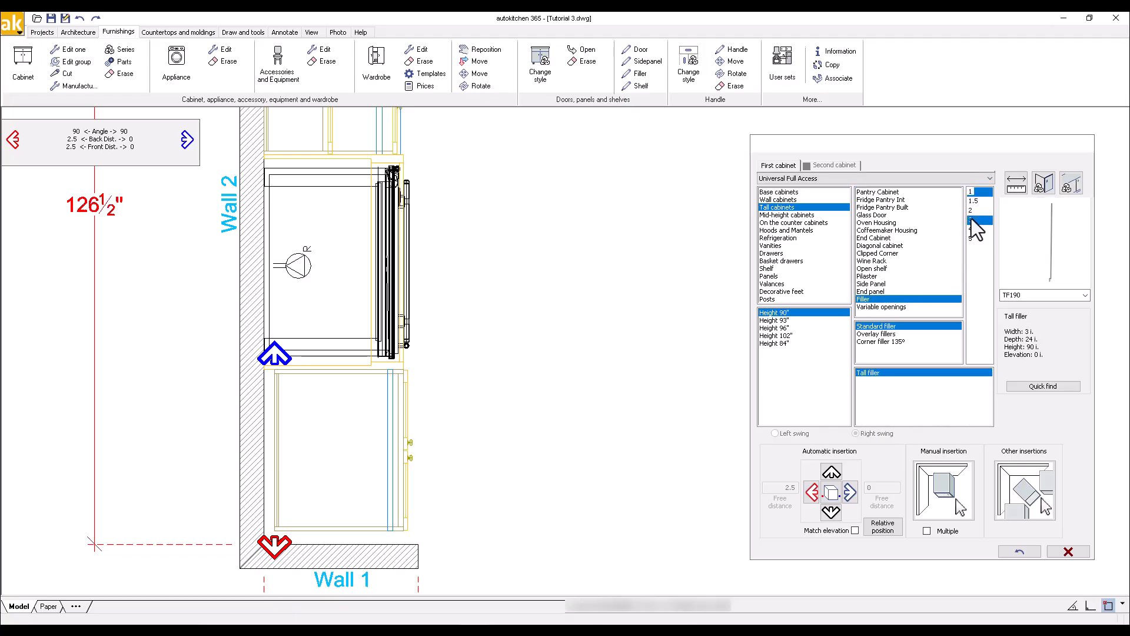
click(815, 498)
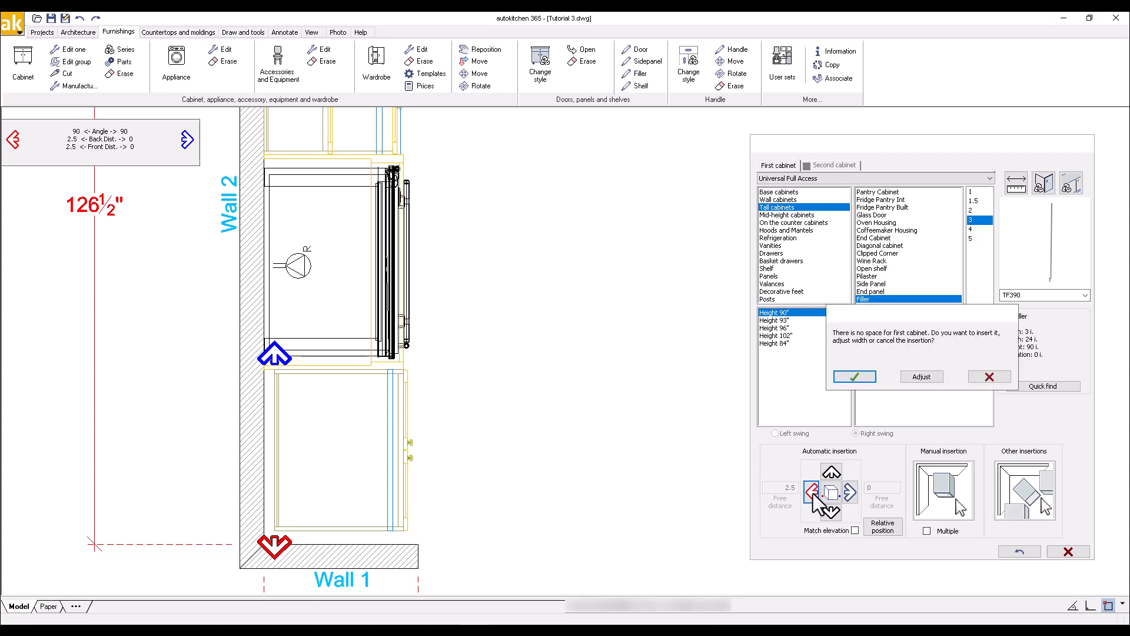
click(926, 377)
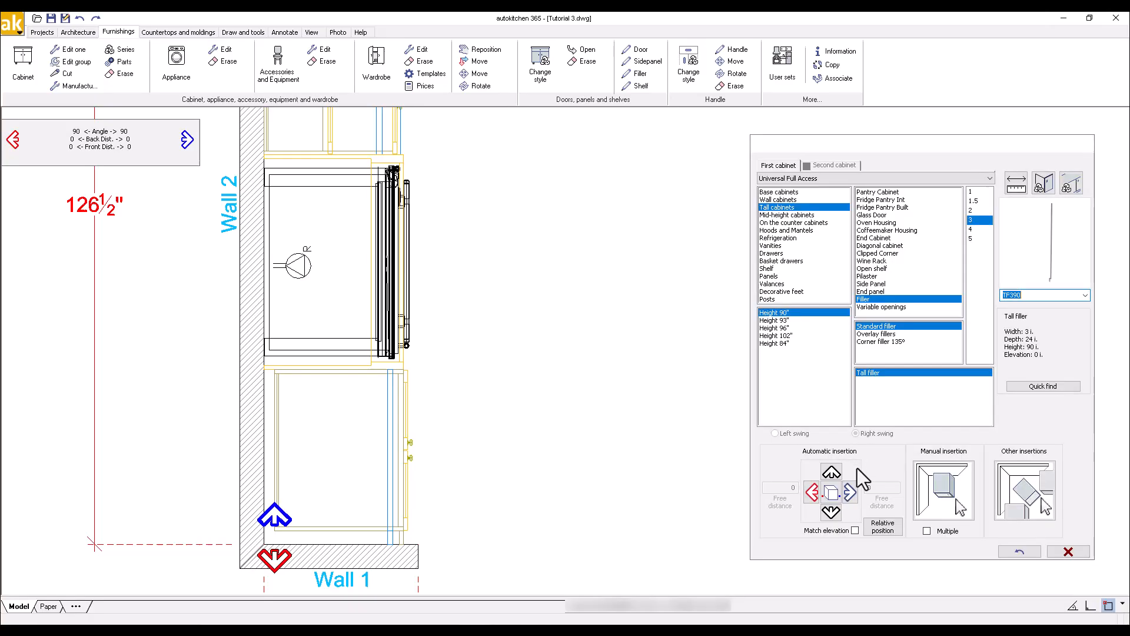
click(1058, 551)
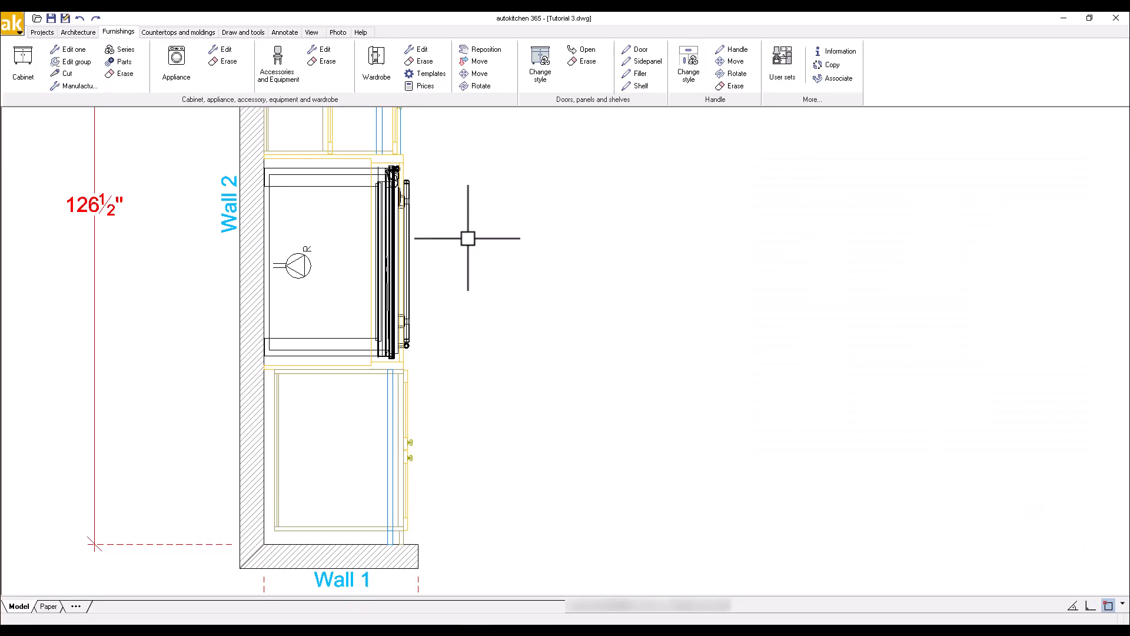
click(50, 18)
- Examine the whole kitchen in 3D with fast shading and the orbit view, and return to the floor plan view
scroll(295, 223, down, 2)
scroll(295, 223, down, 3)
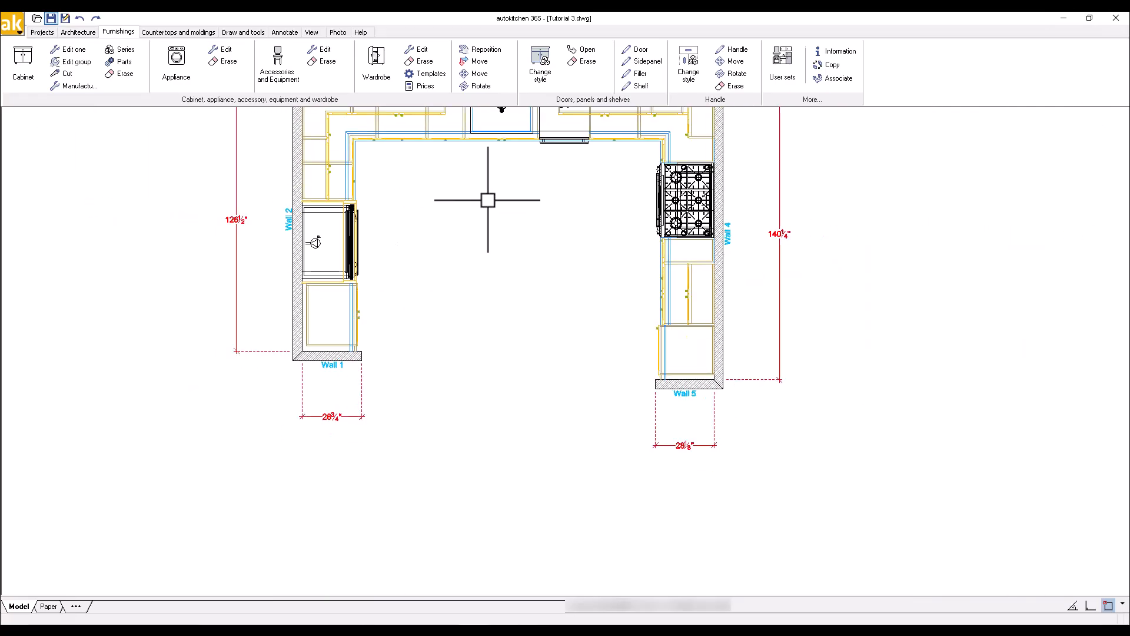
middle_drag(515, 218, 506, 302)
right_click(507, 259)
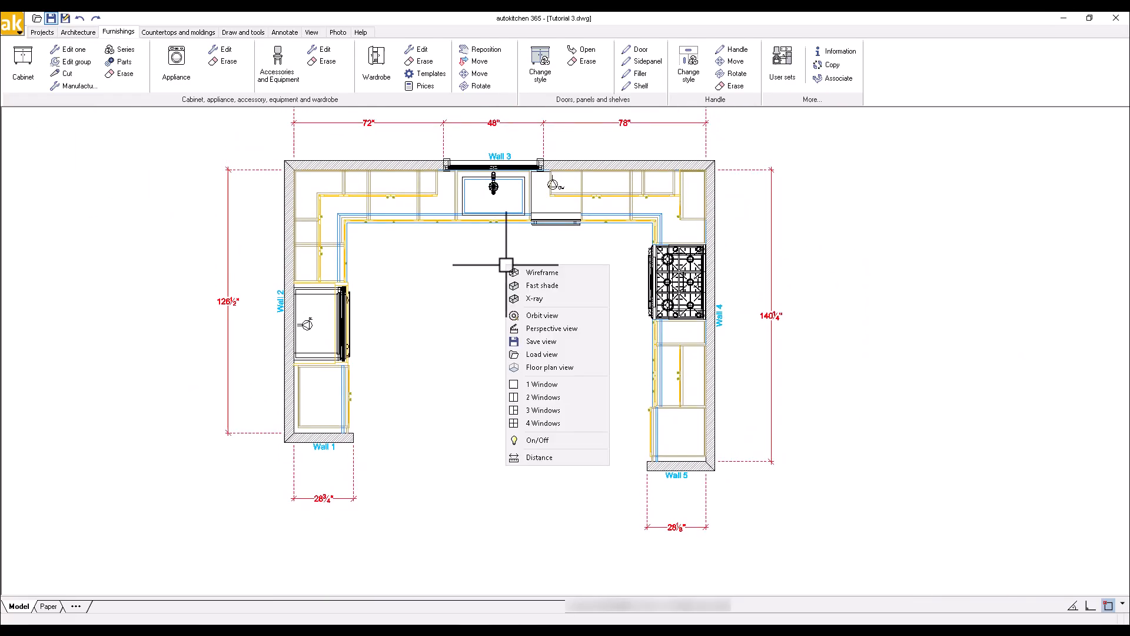
click(530, 284)
right_click(533, 290)
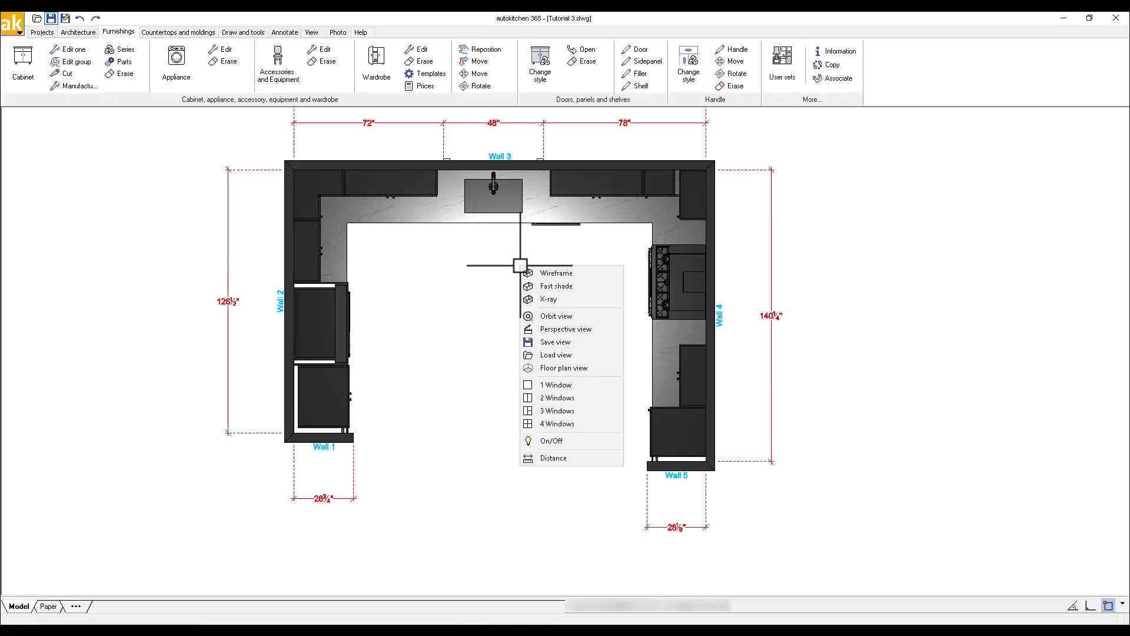
click(547, 321)
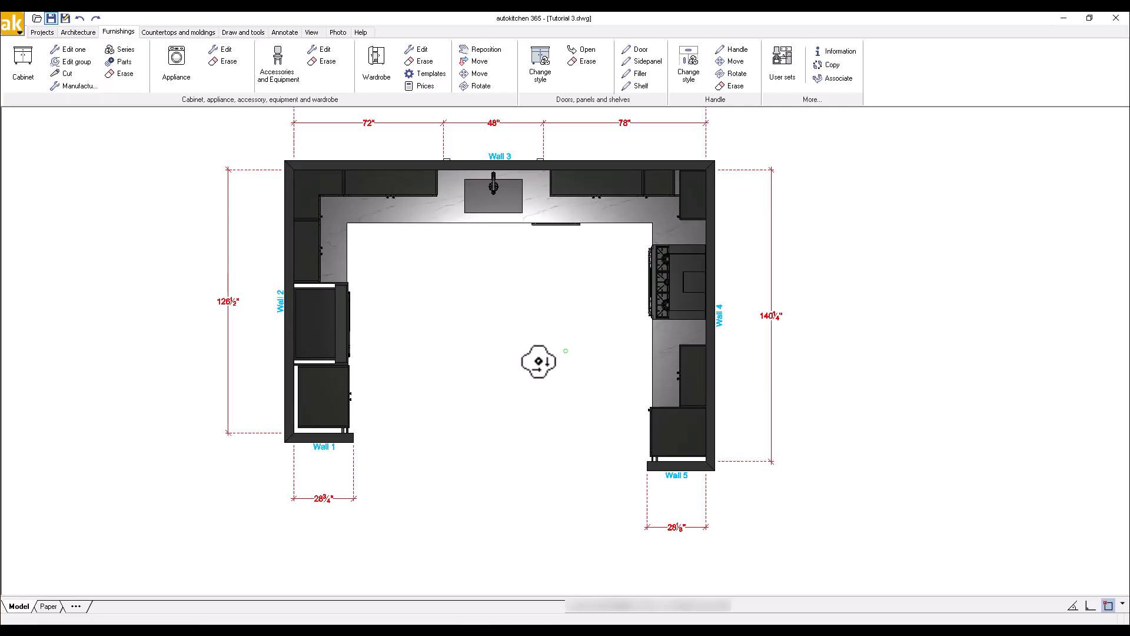
mouse_move(535, 361)
mouse_down()
mouse_move(467, 305)
mouse_move(450, 233)
mouse_move(600, 242)
mouse_move(646, 224)
mouse_move(580, 229)
mouse_up()
right_click(483, 211)
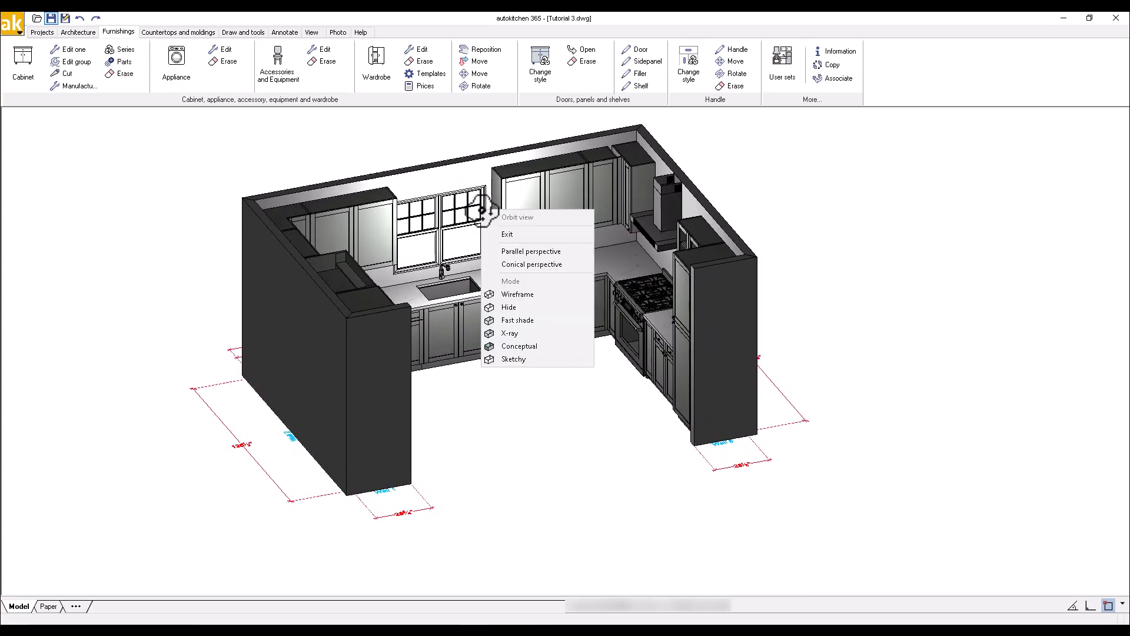
right_click(508, 236)
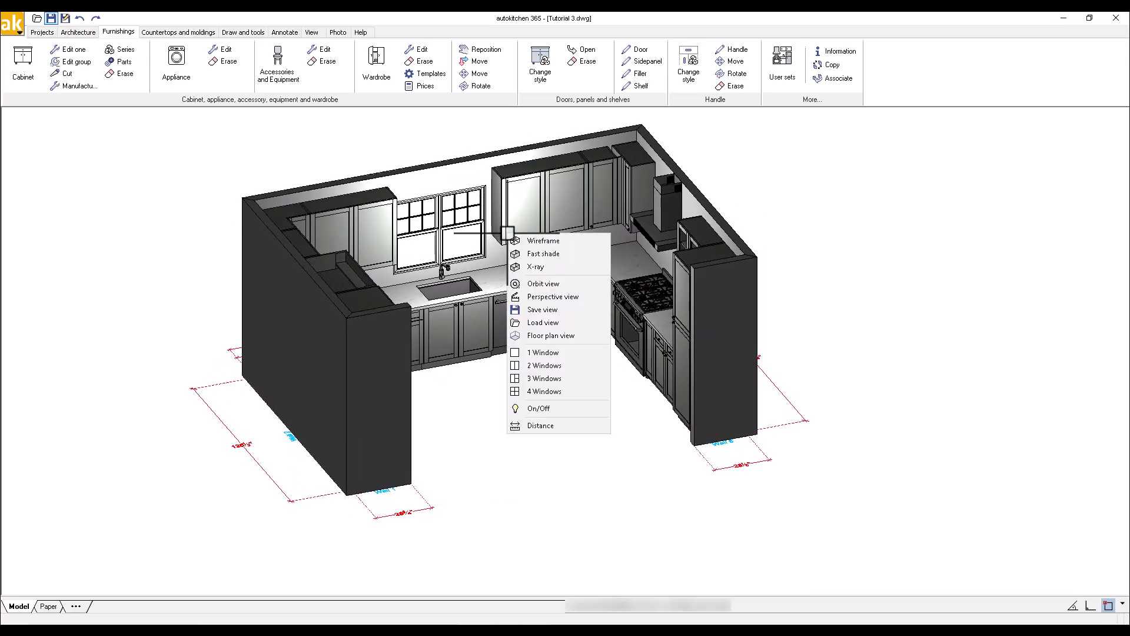
click(543, 336)
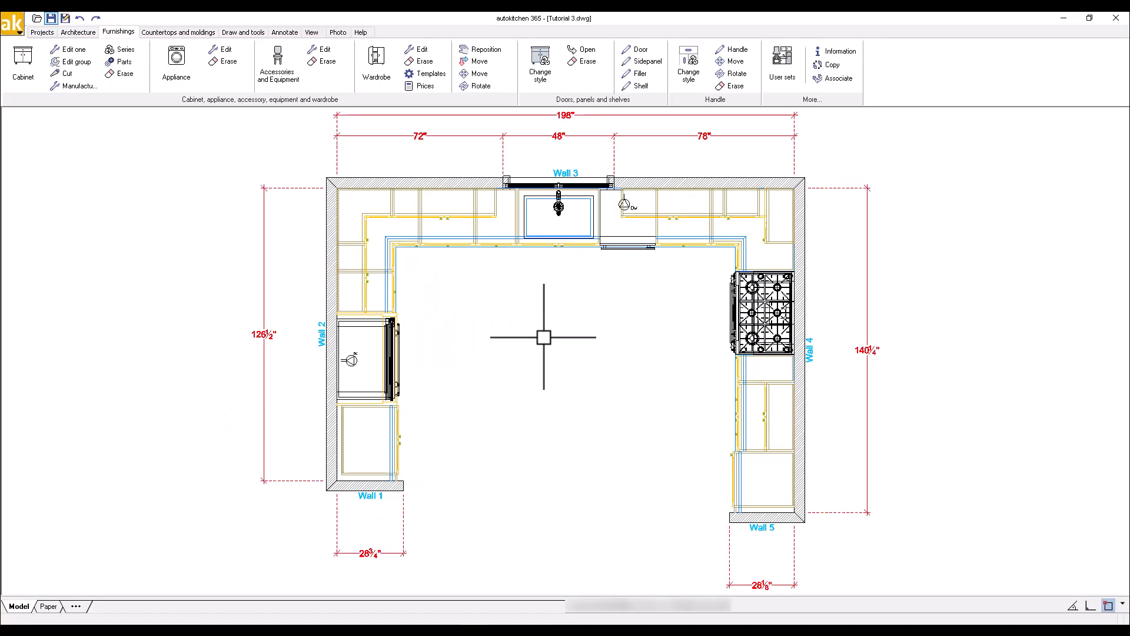